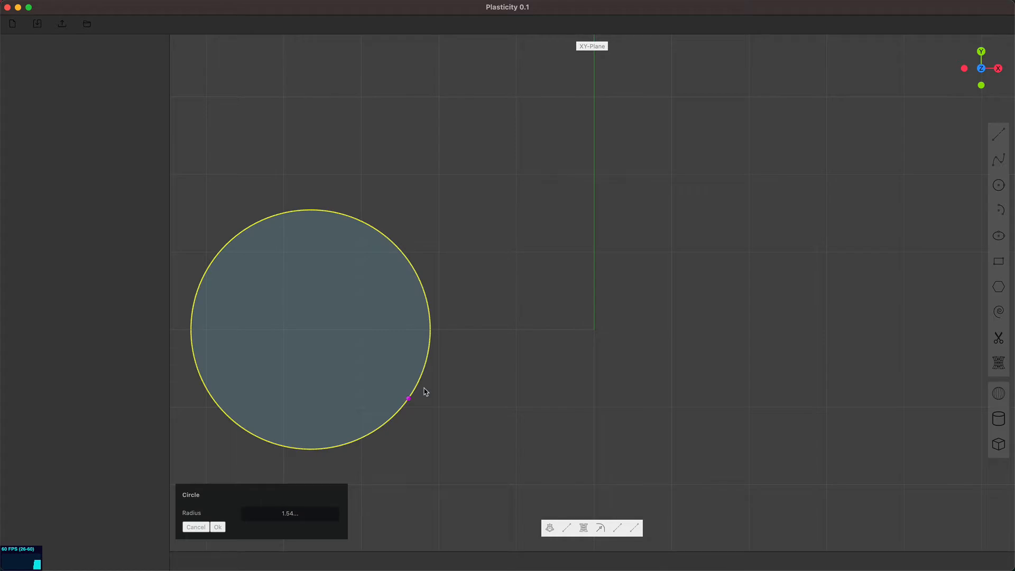
Place a copy of the circle on the opposite side of the Y axis and offset the copy's loop inward.
key("g")
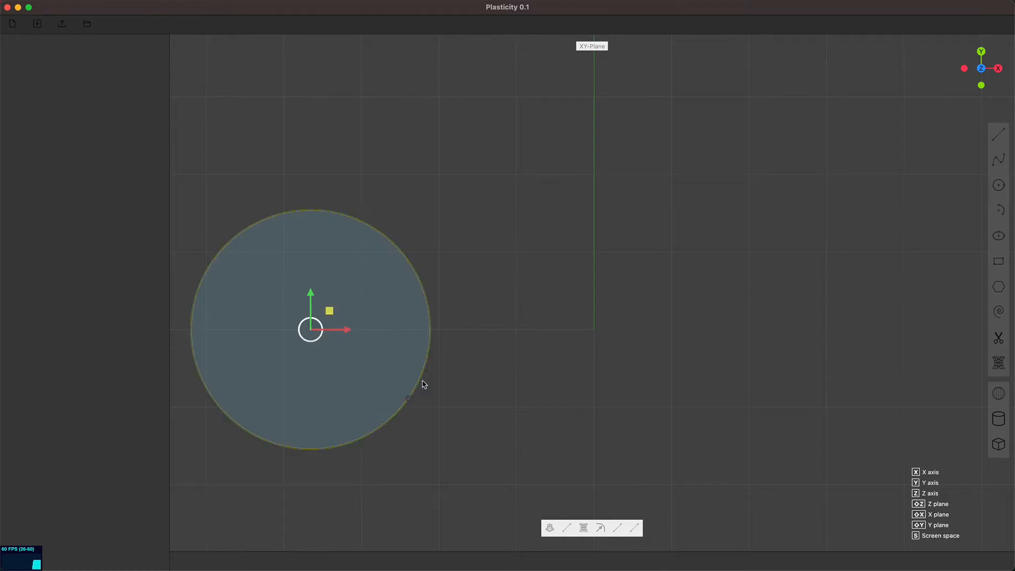
left_click(968, 361)
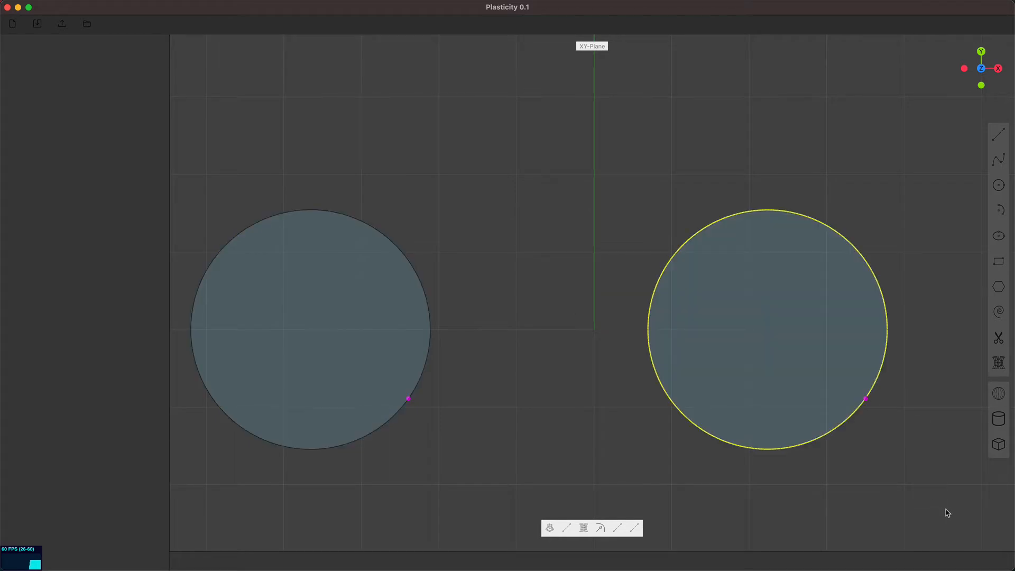
left_click(634, 527)
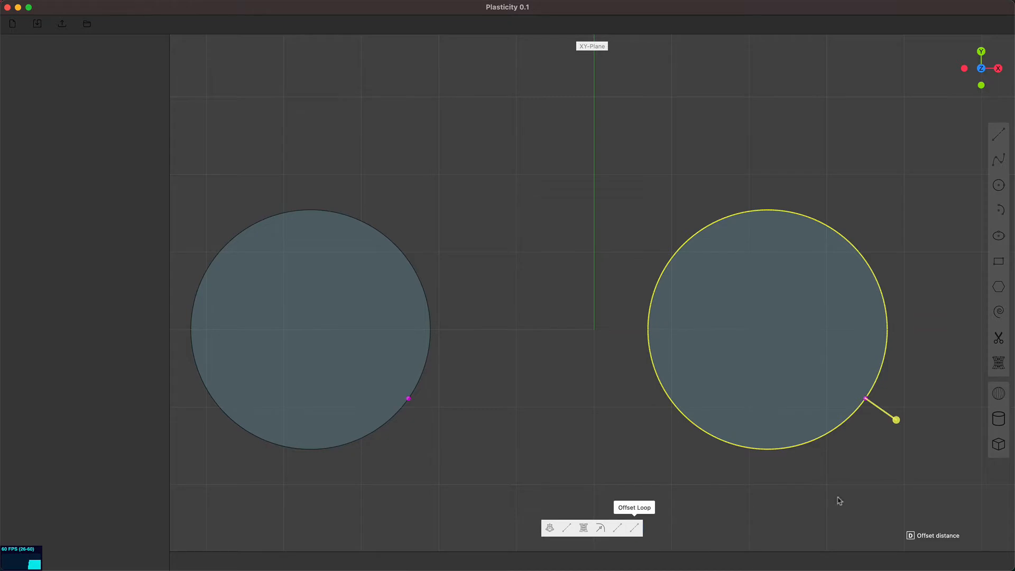
left_click(922, 459)
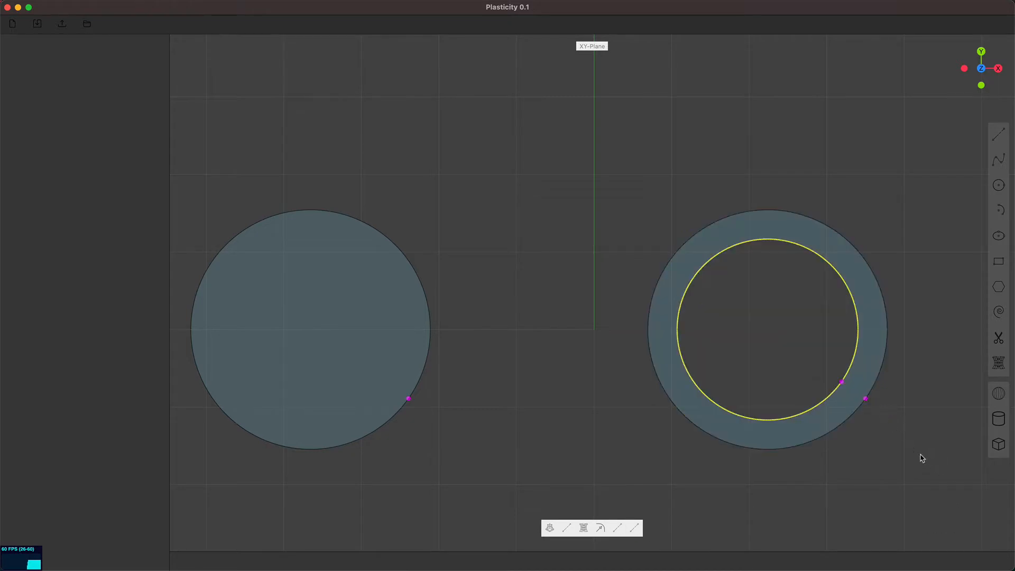
Scale the copied circle and its inner offset circle down uniformly together.
left_click(858, 408, "shift")
key("s")
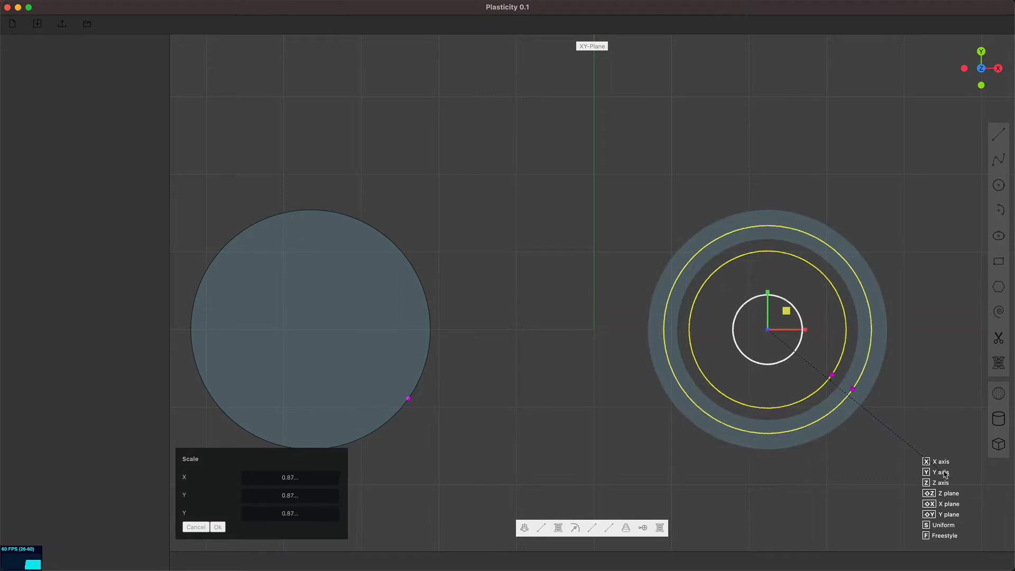
left_click(887, 409)
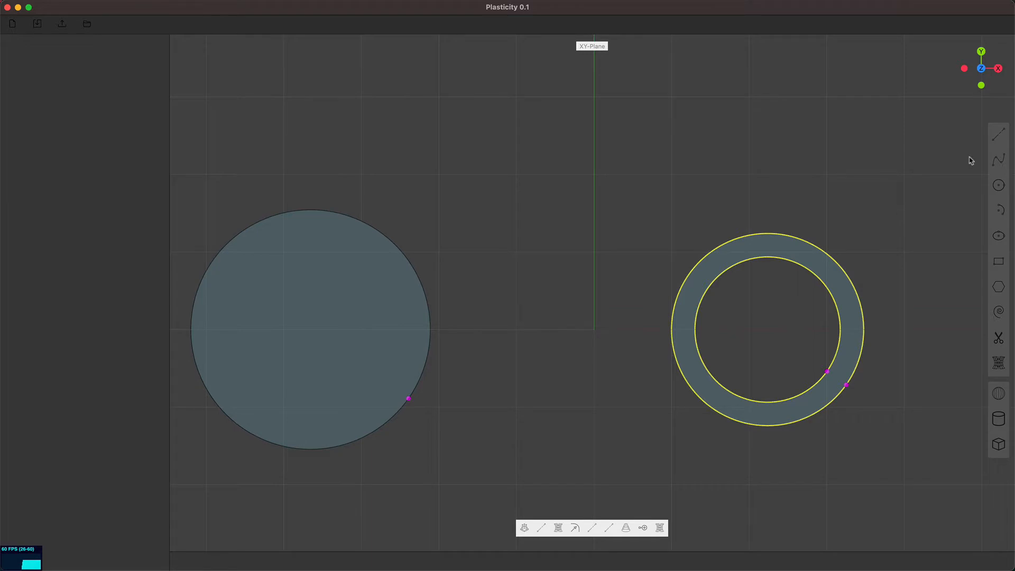
Draw two lines tangent to the large circle and the ring's outer circle, one along the upper side and one along the lower.
left_click(992, 142)
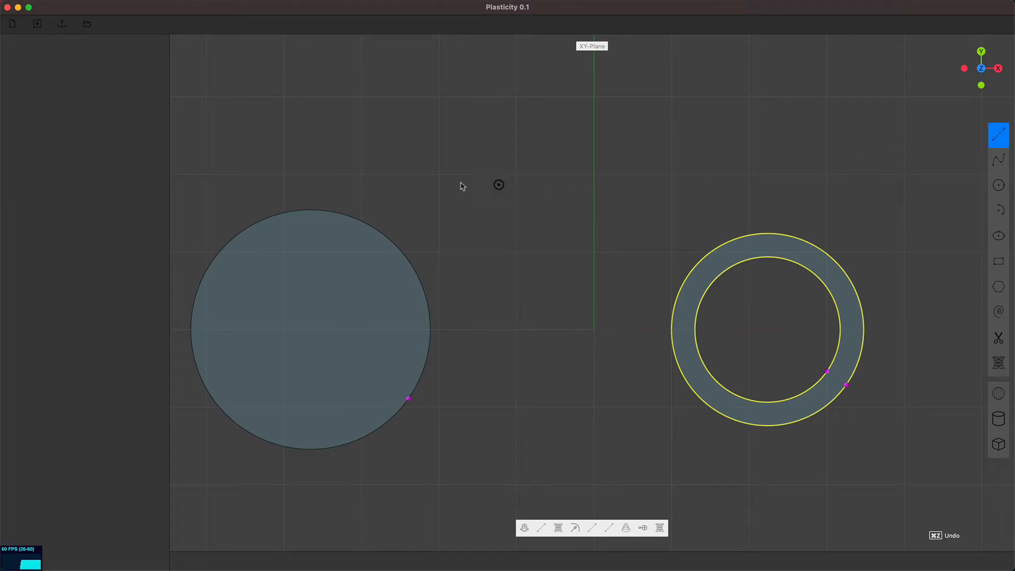
left_click(315, 210)
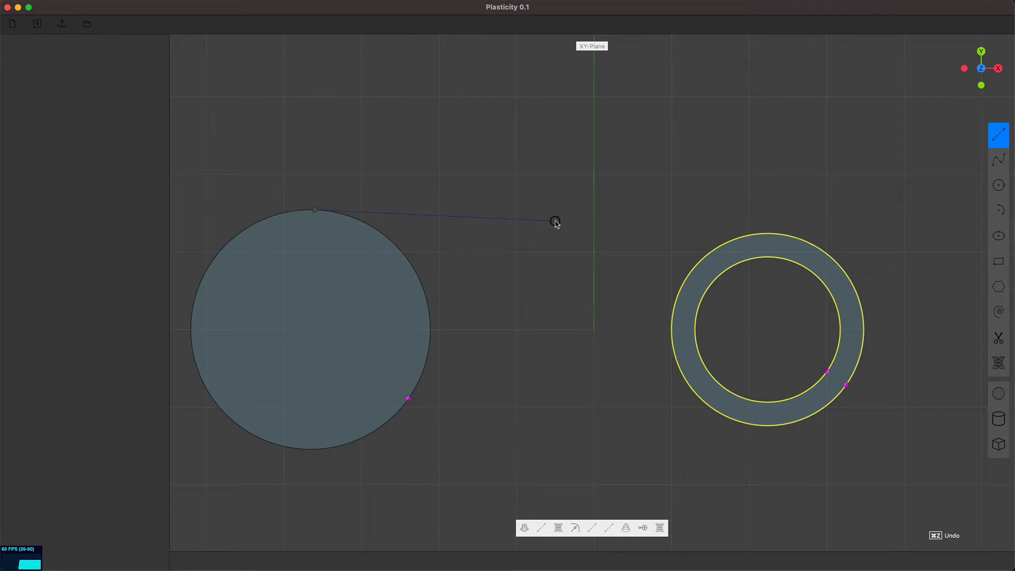
left_click(773, 234)
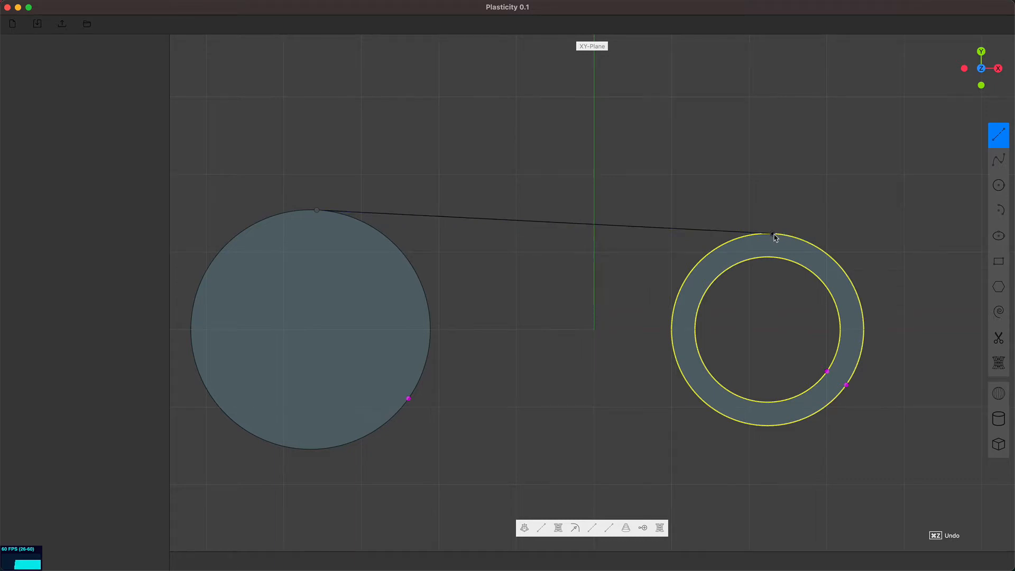
key("Escape")
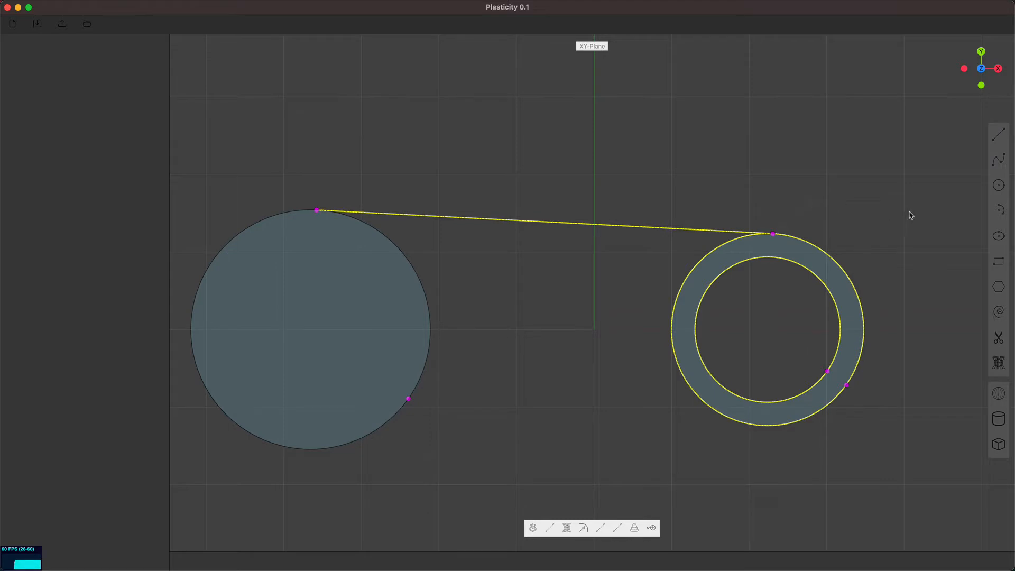
left_click(994, 137)
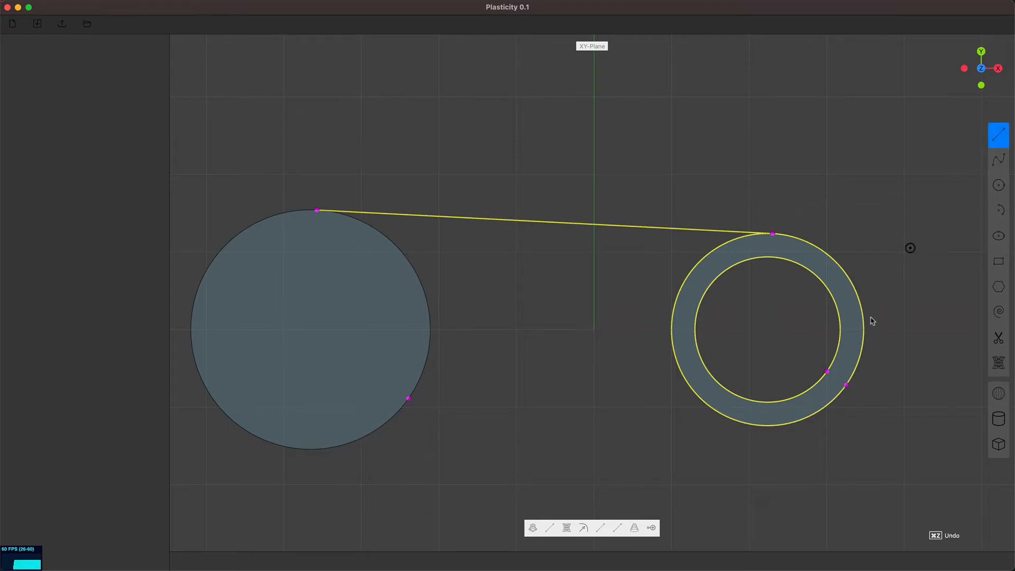
left_click(730, 418)
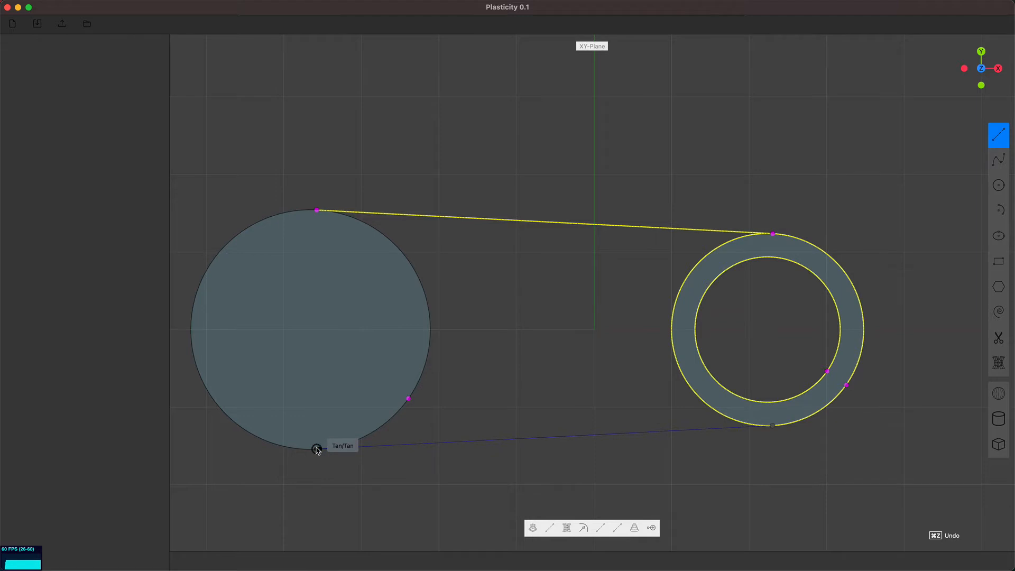
left_click(316, 448)
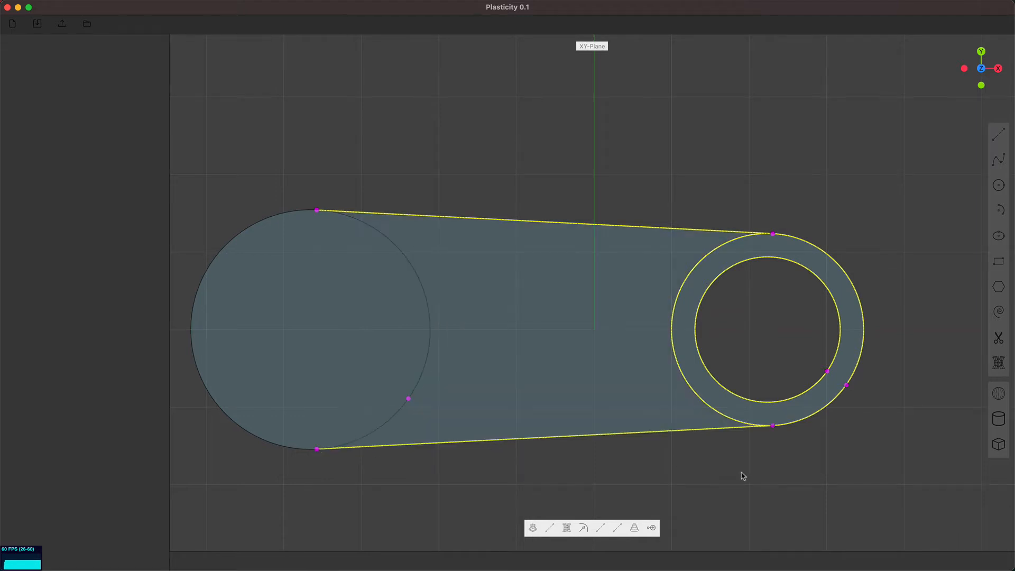
right_click_drag(819, 445, 858, 477)
left_click(877, 471)
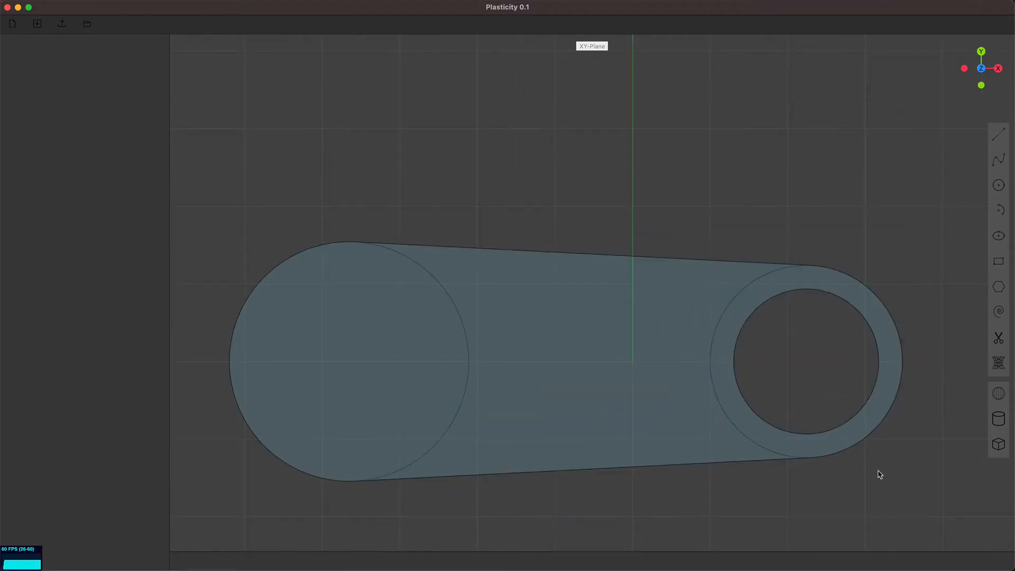
Draw a small horizontal rectangle above the ring end of the profile, to the right of the Y axis.
left_click(1004, 263)
left_click(688, 85)
left_click(795, 136)
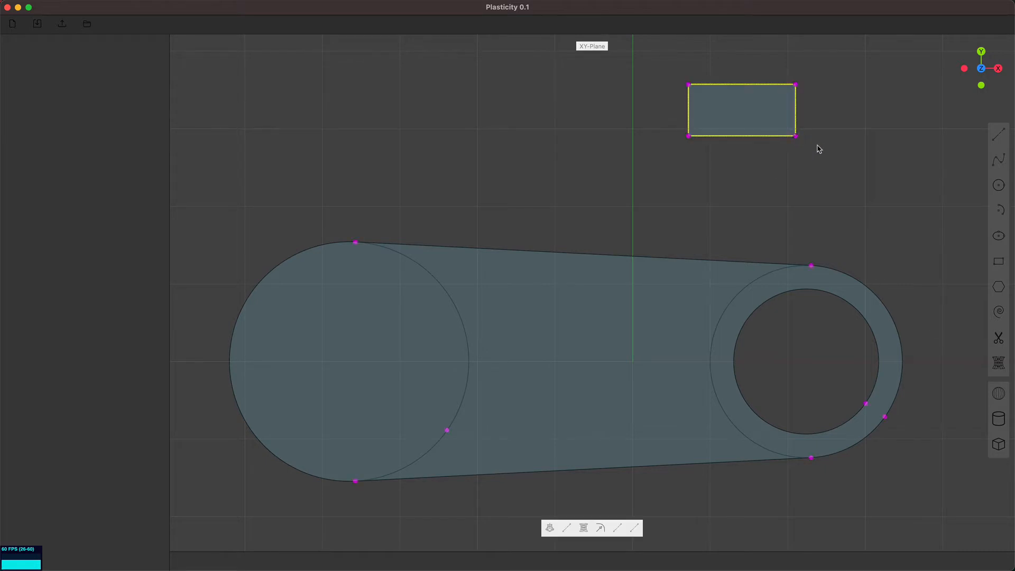
Rotate the small rectangle clockwise to a slant and trim away its lower long edge.
key("r")
left_click(814, 197)
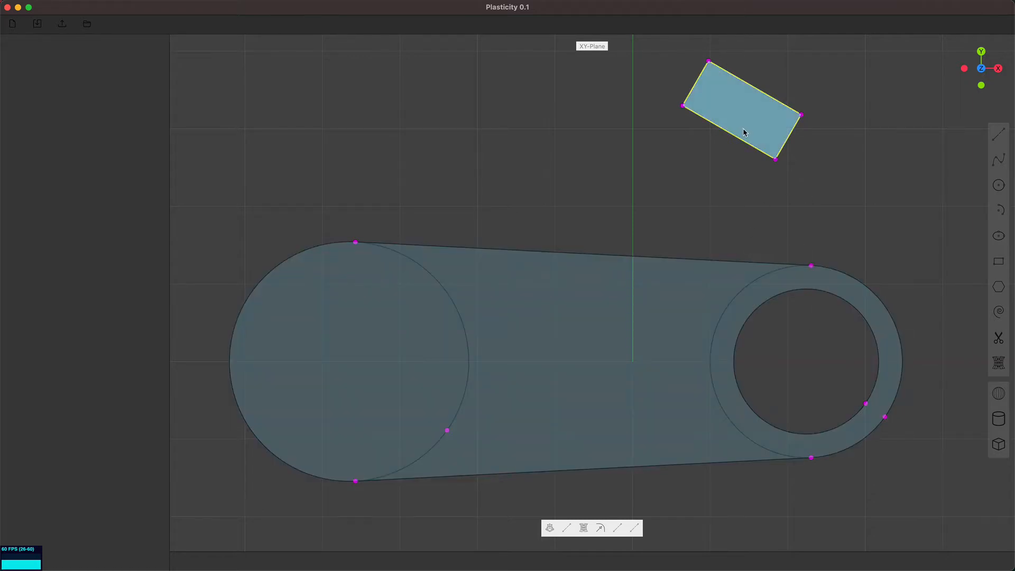
key("t")
left_click(725, 134)
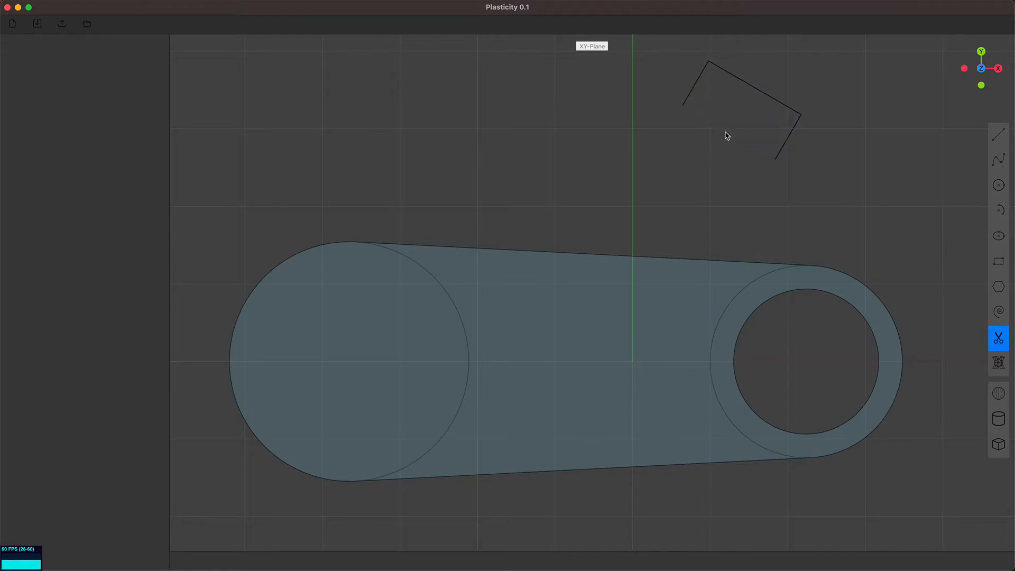
Draw an open three-segment polyline that dips below the upper tangent line and crosses it near both circles.
left_click(998, 135)
left_click(472, 203)
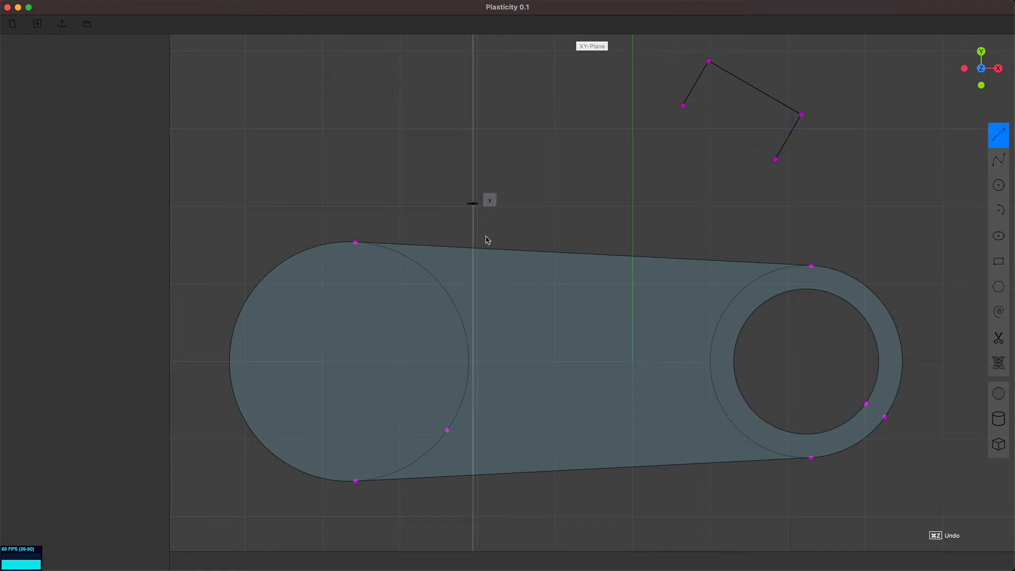
left_click(528, 297)
left_click(719, 297)
left_click(817, 204)
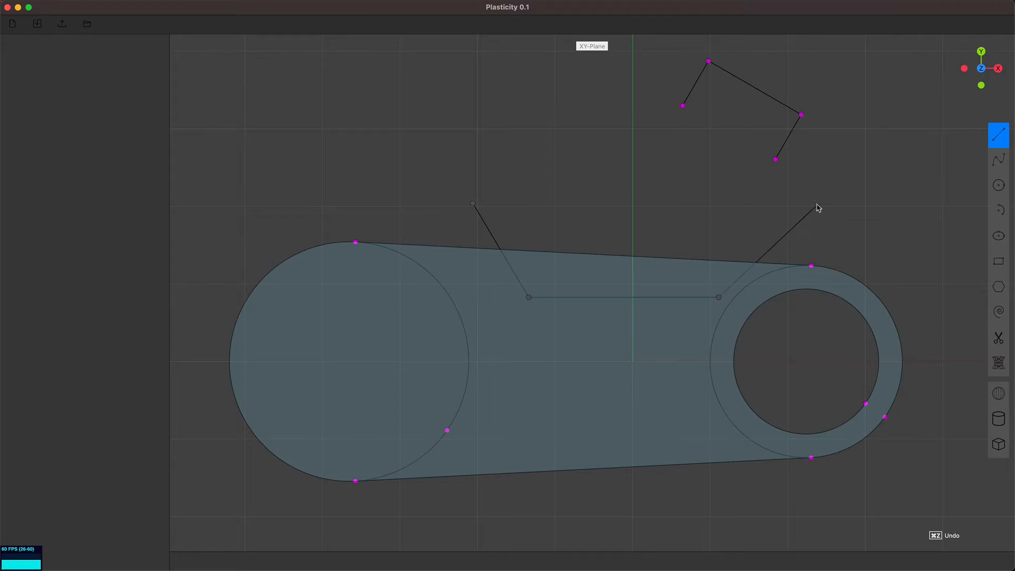
Trim the upper tangent line between its two crossings with the polyline and delete the polyline.
key("t")
left_click(633, 259)
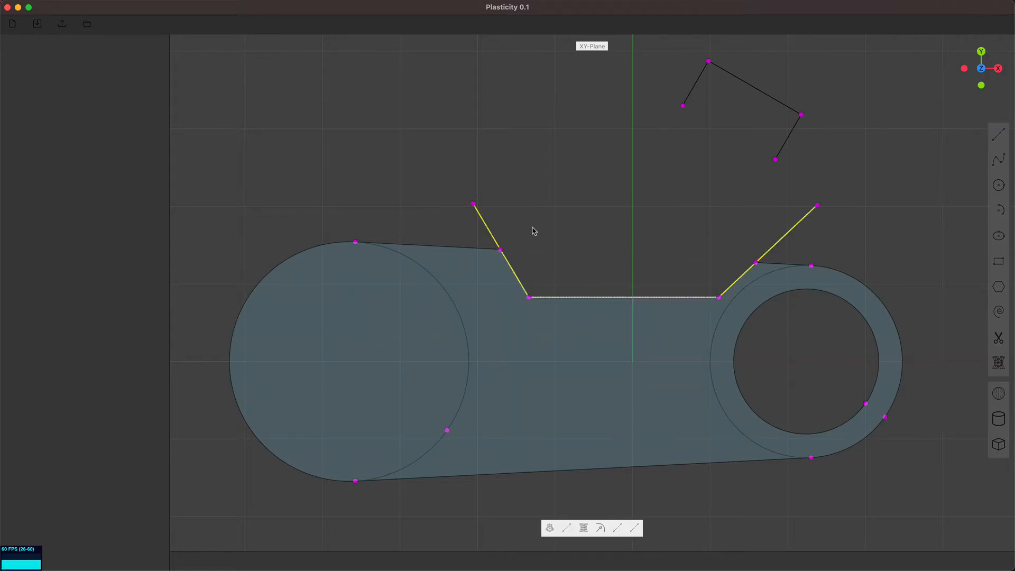
left_click(532, 230)
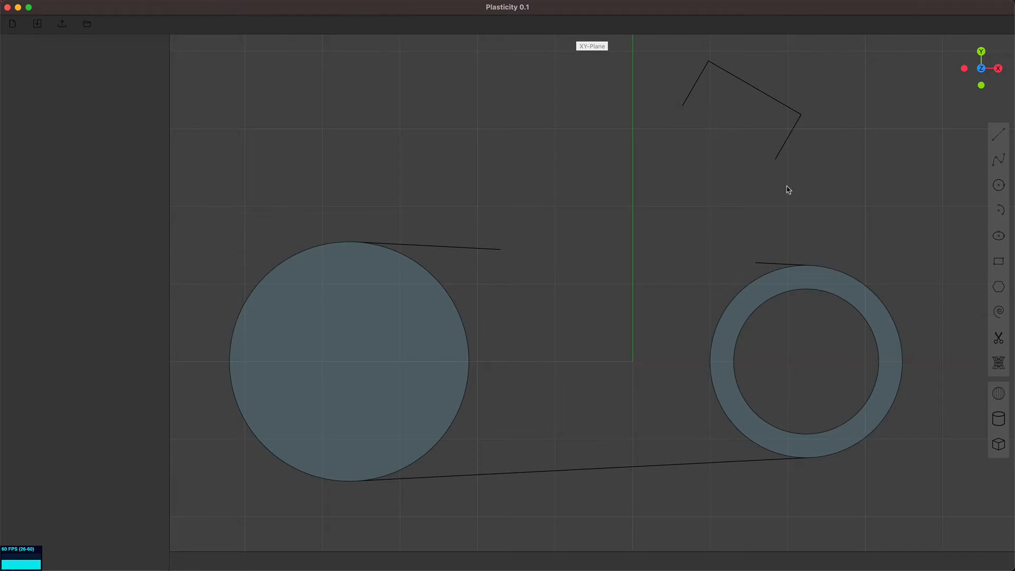
Bridge the left tangent stub's end to the slanted shape's left open end, setting Mating 1 to G2 and raising Mating 2 above Tangent.
left_click(998, 364)
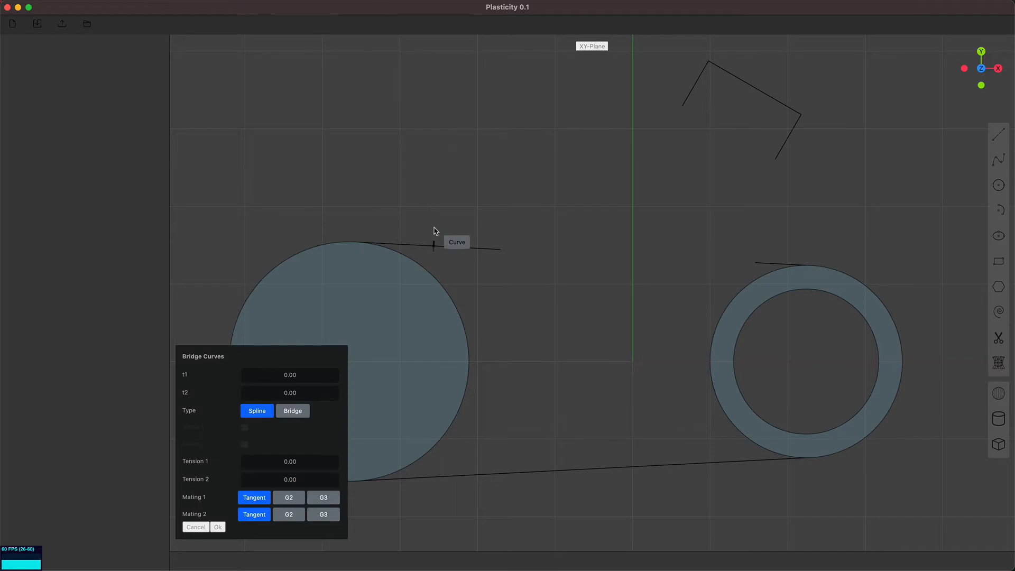
left_click(509, 250)
left_click(686, 106)
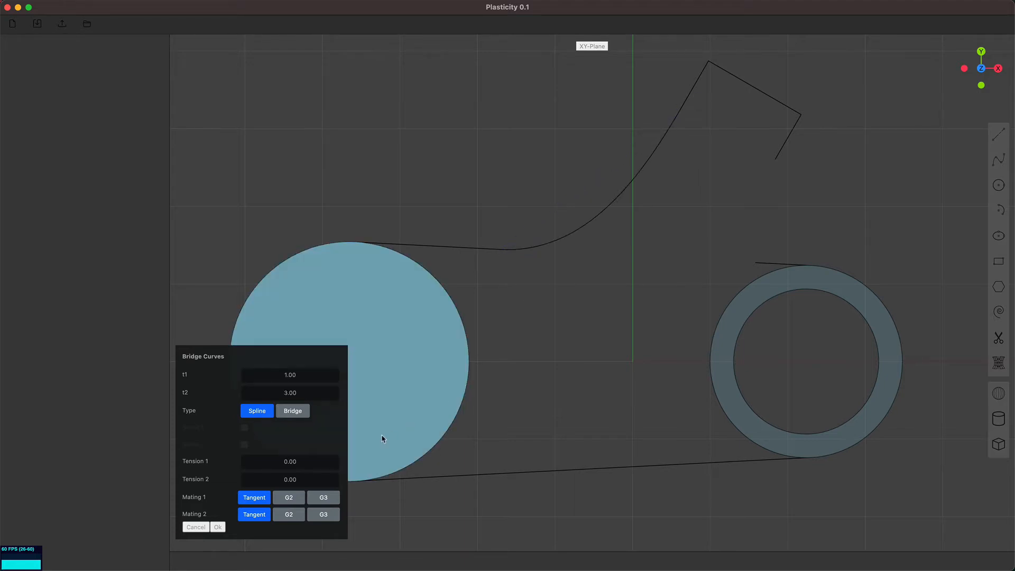
left_click(290, 500)
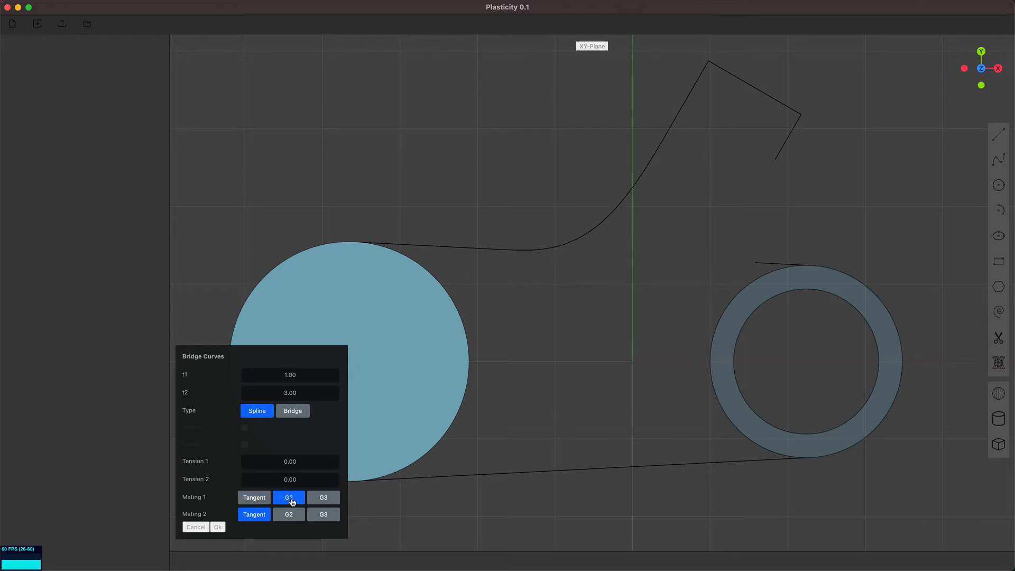
left_click(323, 518)
key("Return")
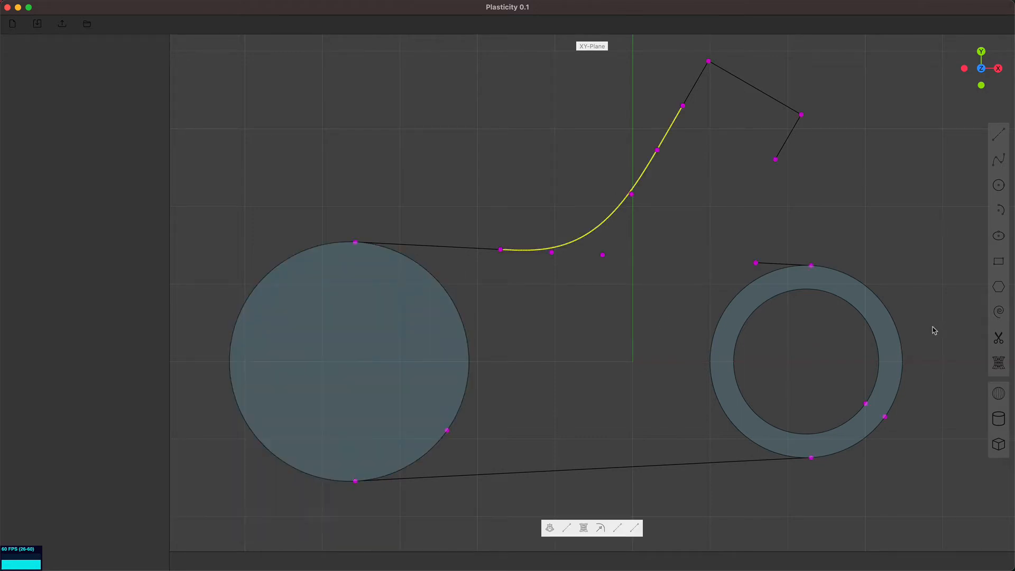
Bridge the right tangent stub's end to the slanted shape's right open end with a Tangent-mated spline.
left_click(996, 363)
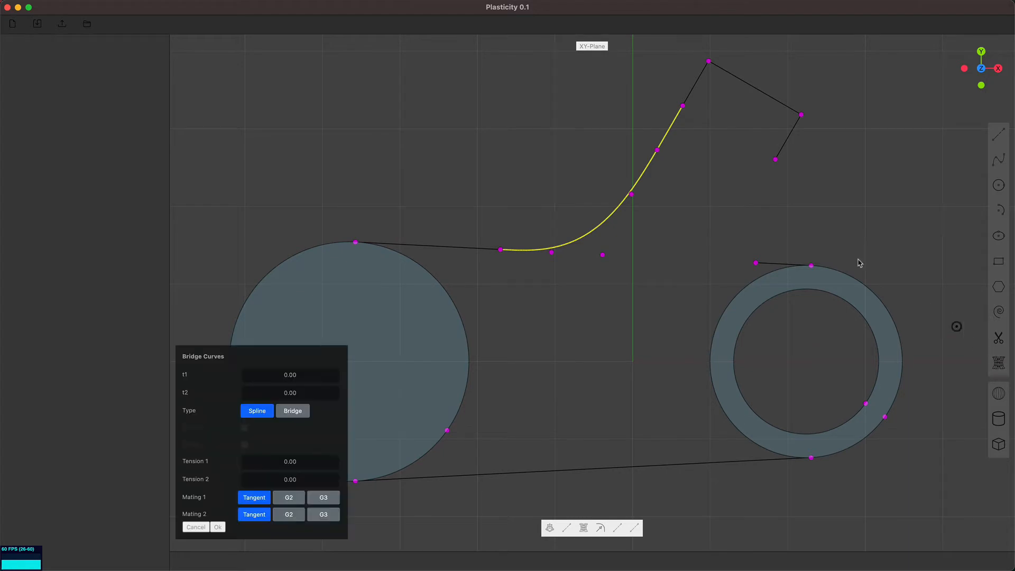
left_click(753, 265)
left_click(774, 157)
key("Return")
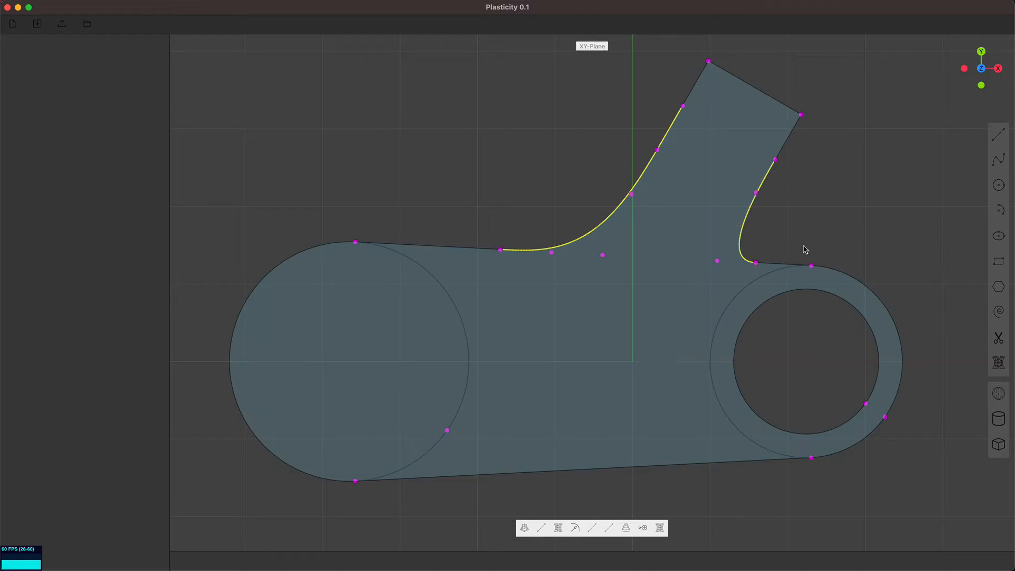
middle_click_drag(804, 247, 795, 191)
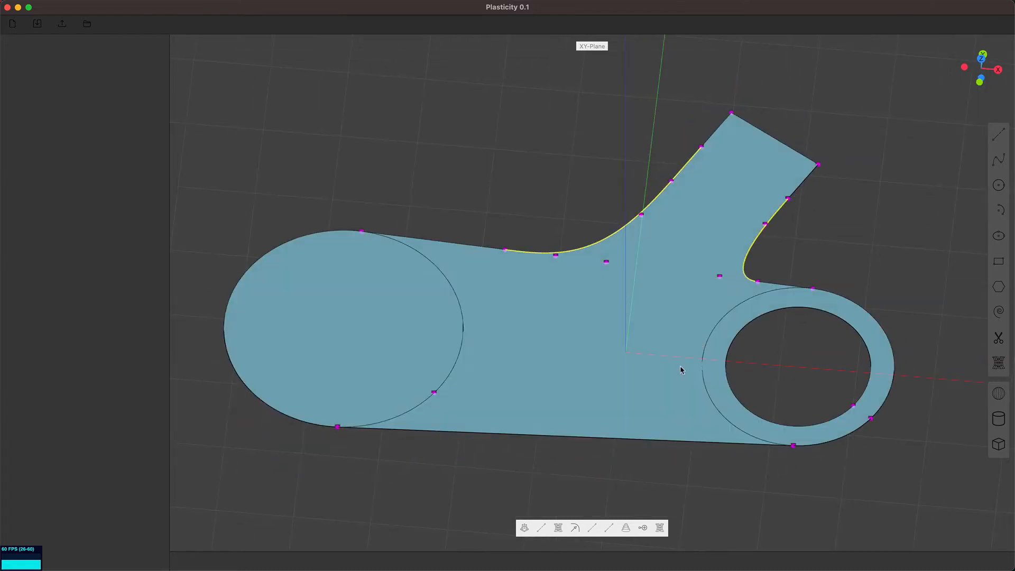
left_click(676, 368)
key("e")
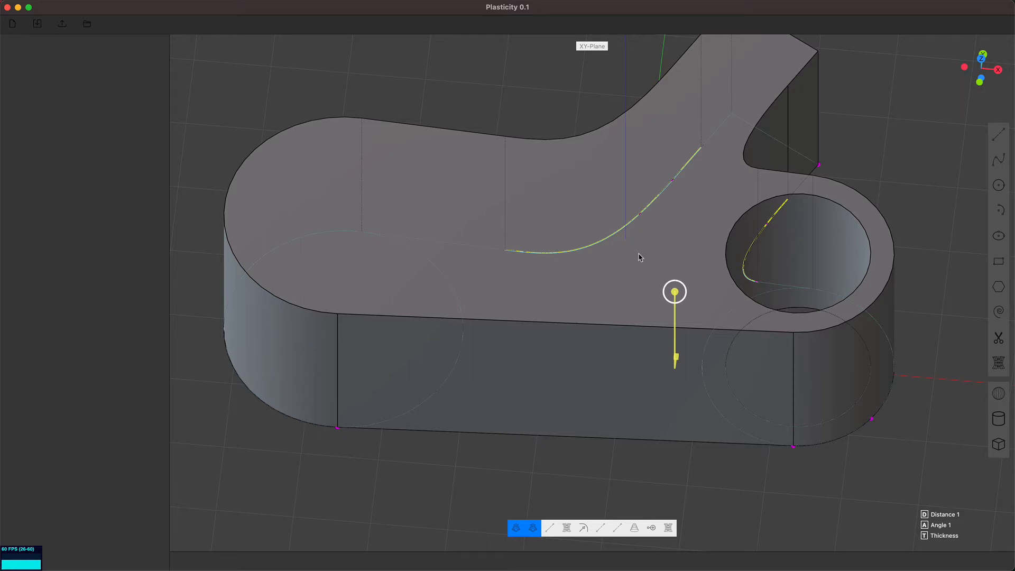
key("Escape")
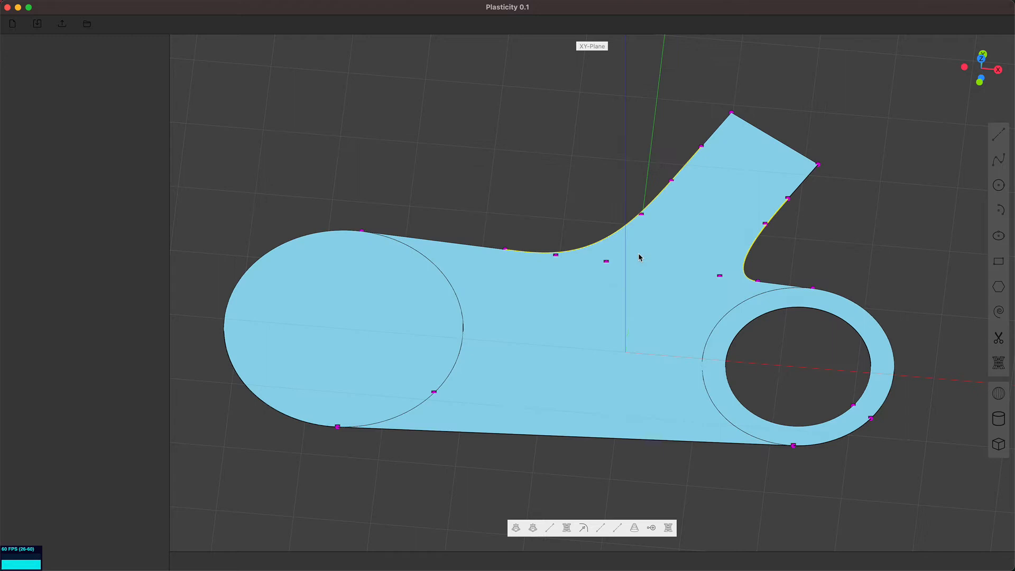
left_click(827, 231)
middle_click_drag(827, 231, 834, 251)
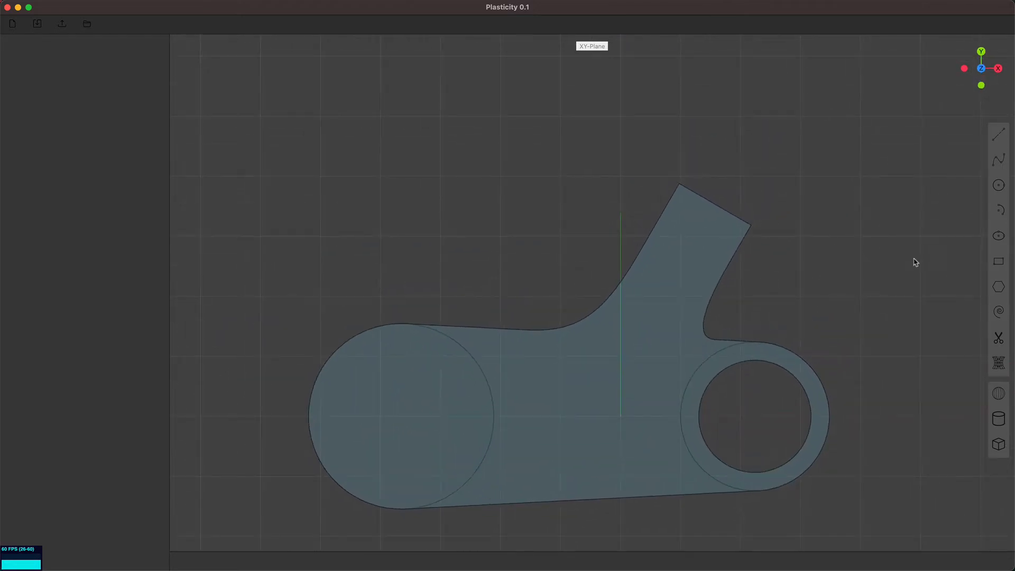
Draw a narrow upright center rectangle centered on the midpoint of the slanted arm's end edge.
left_click(980, 264)
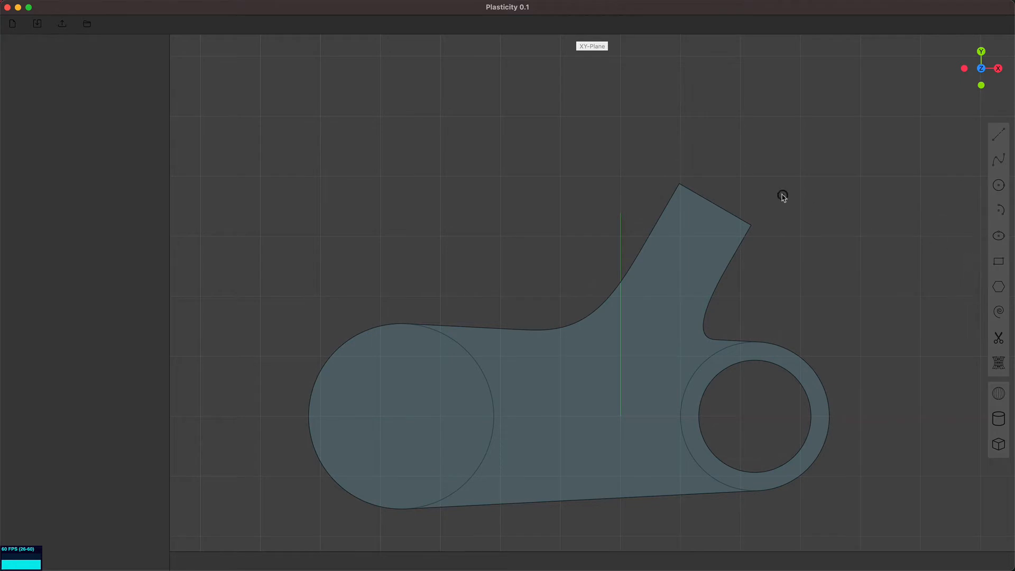
left_click(715, 204)
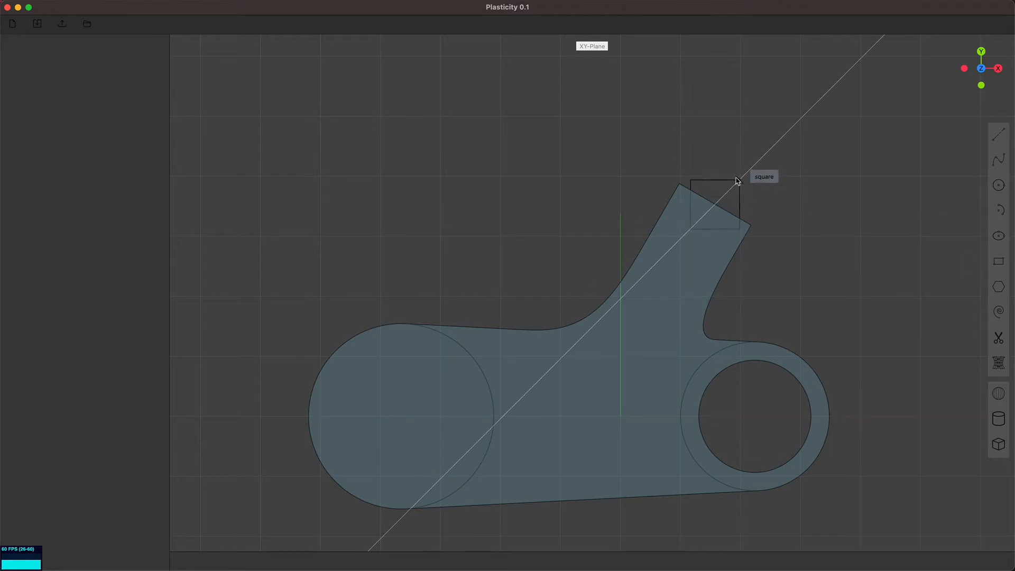
left_click(733, 167)
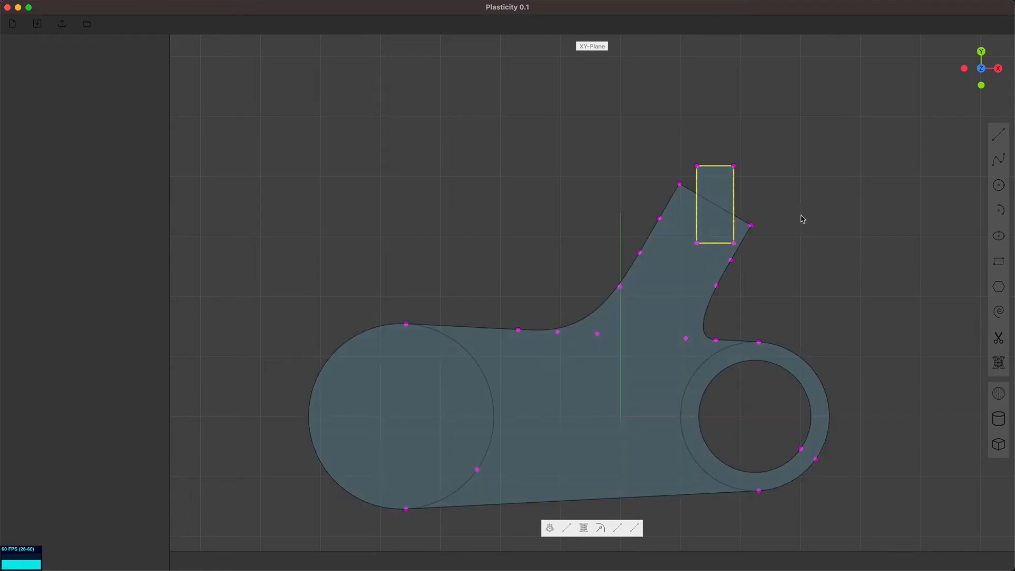
key("r")
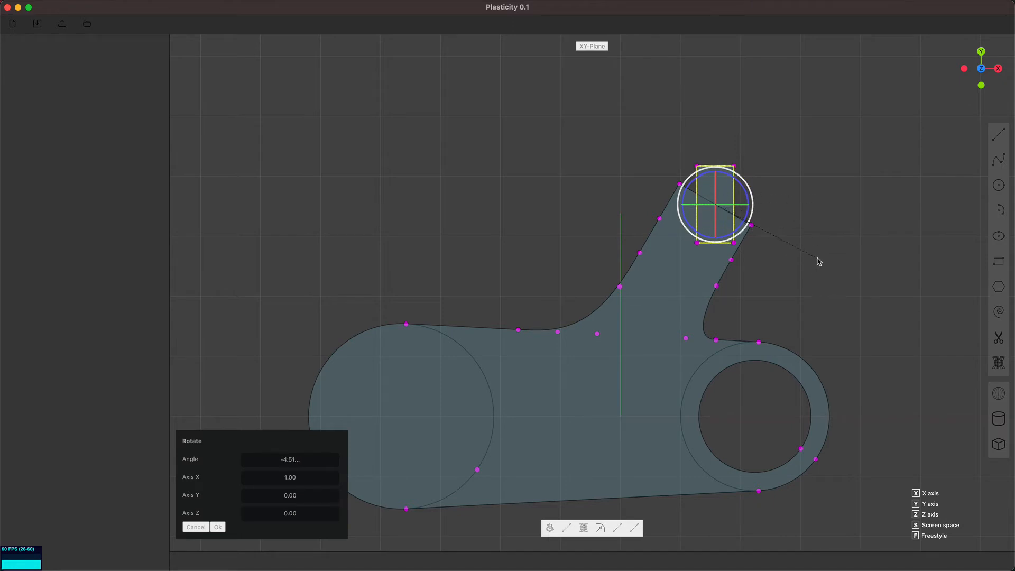
key("z")
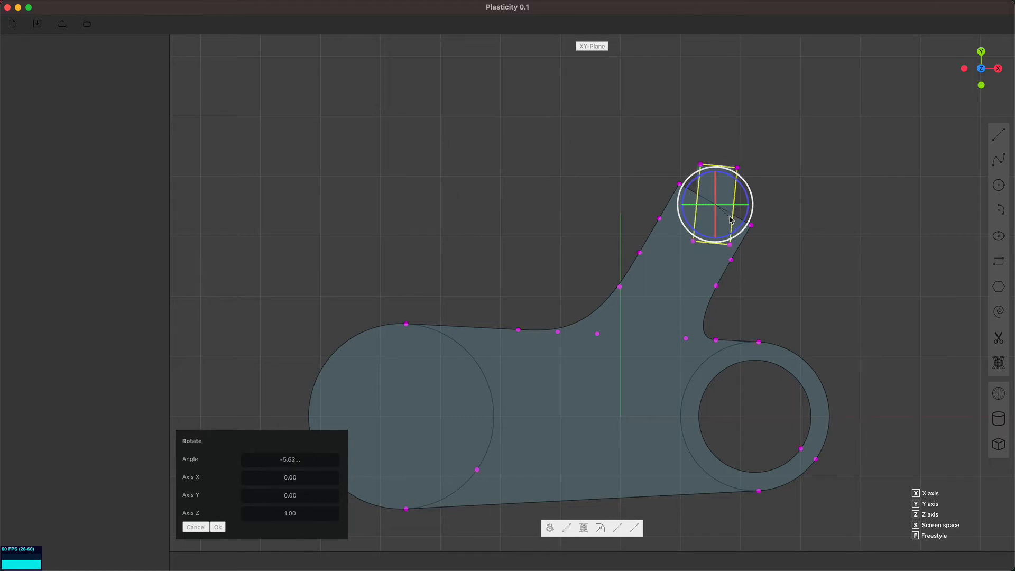
key("Escape")
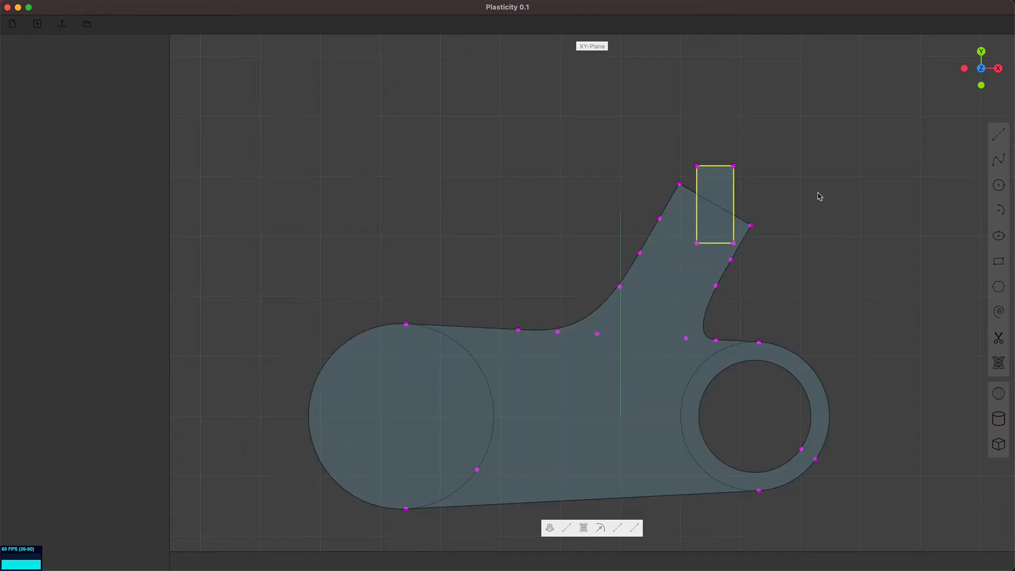
Rotate the rectangle about 60° in Freestyle, pivoting on its center and referencing its top edge midpoint, to align with the arm's end edge.
key("r")
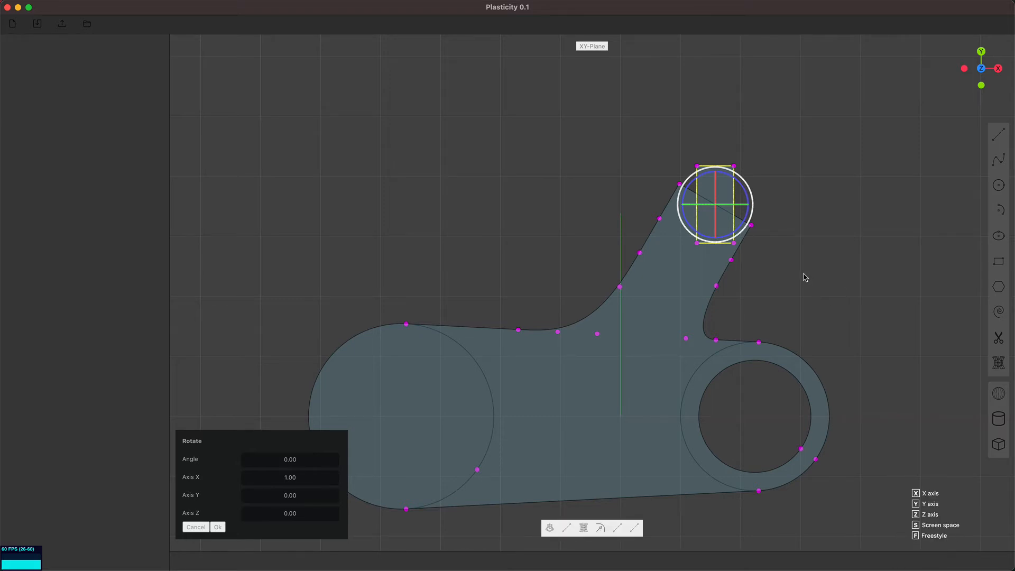
key("f")
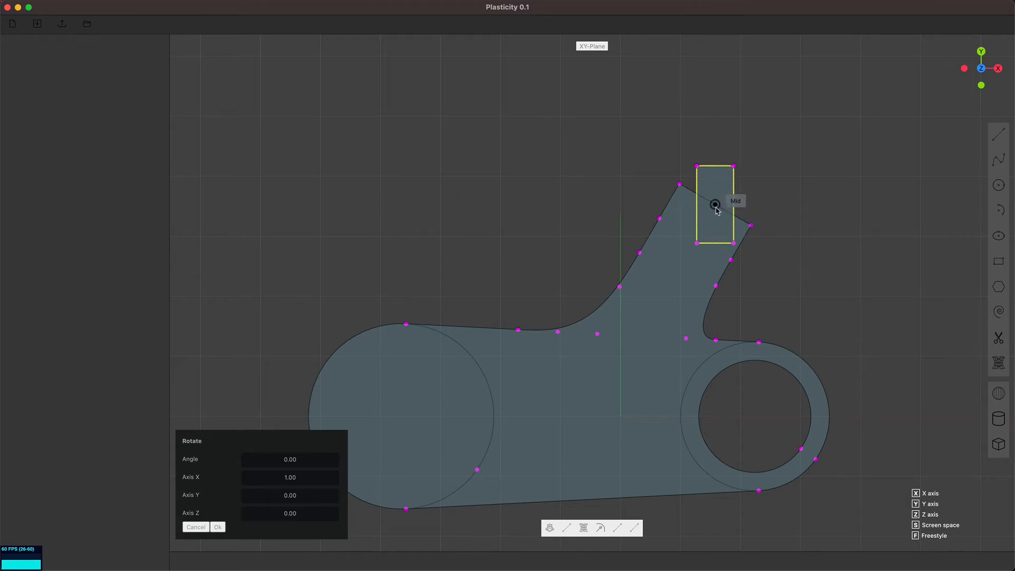
left_click(715, 205)
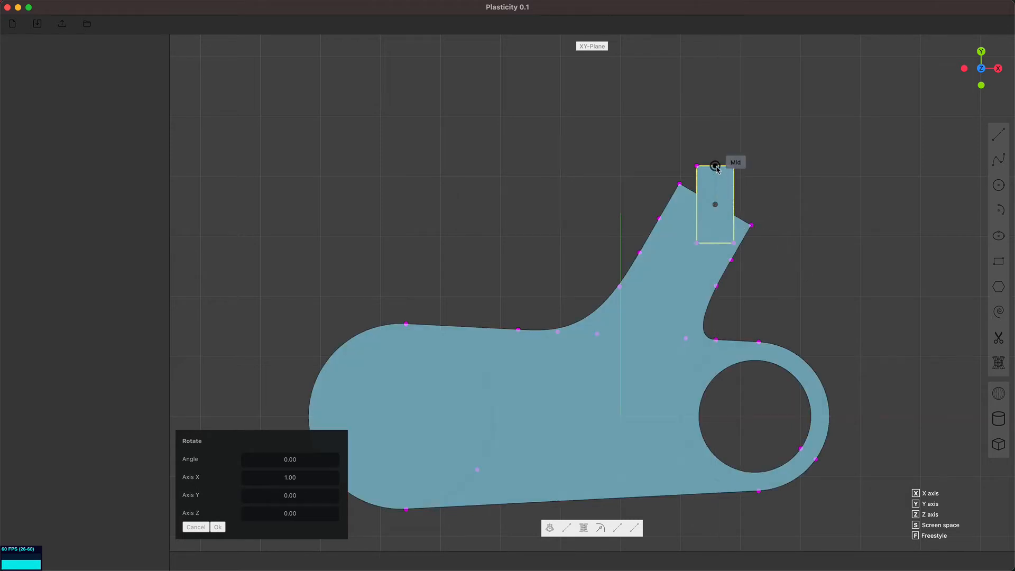
left_click(715, 166)
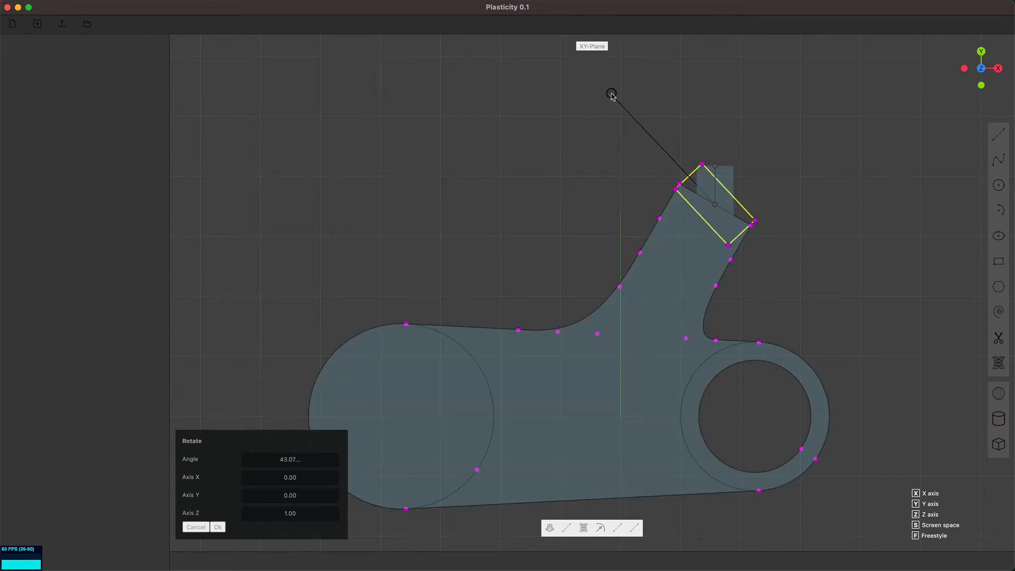
left_click(677, 185)
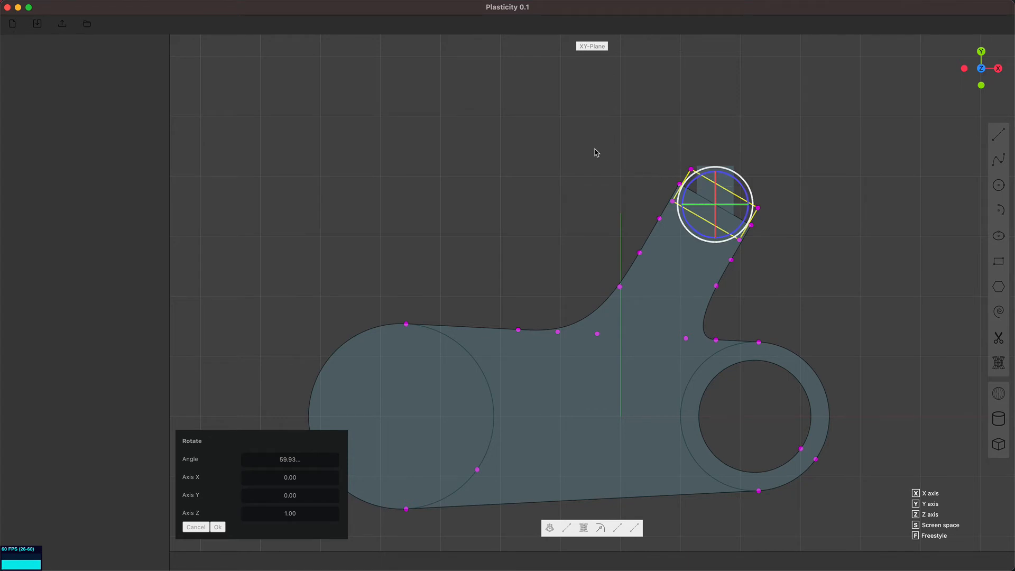
key("Return")
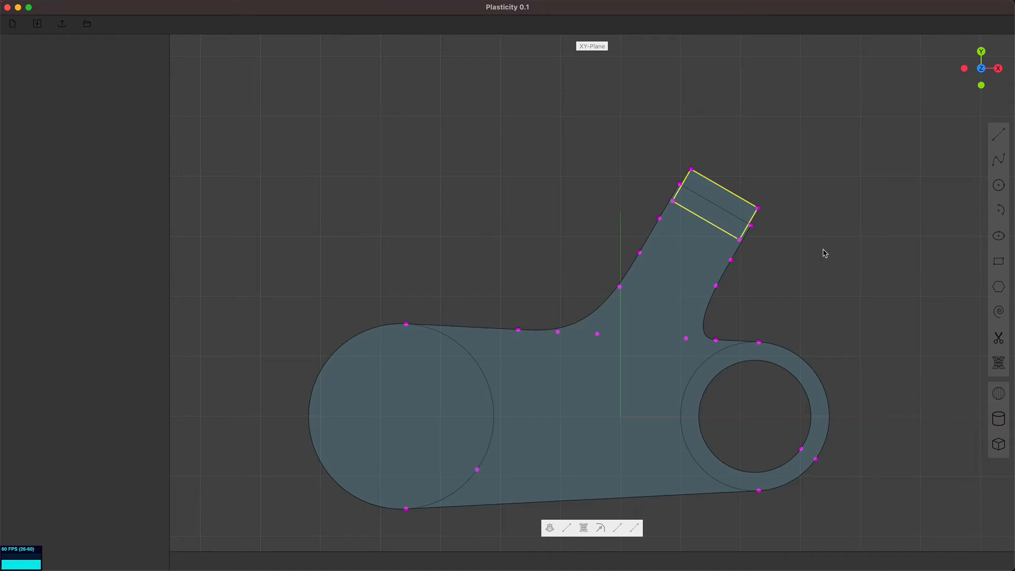
Extrude the linkage profile upward with a wall thickness to make a hollow, thick-walled solid.
middle_click_drag(887, 373, 880, 320)
left_click(719, 367)
key("e")
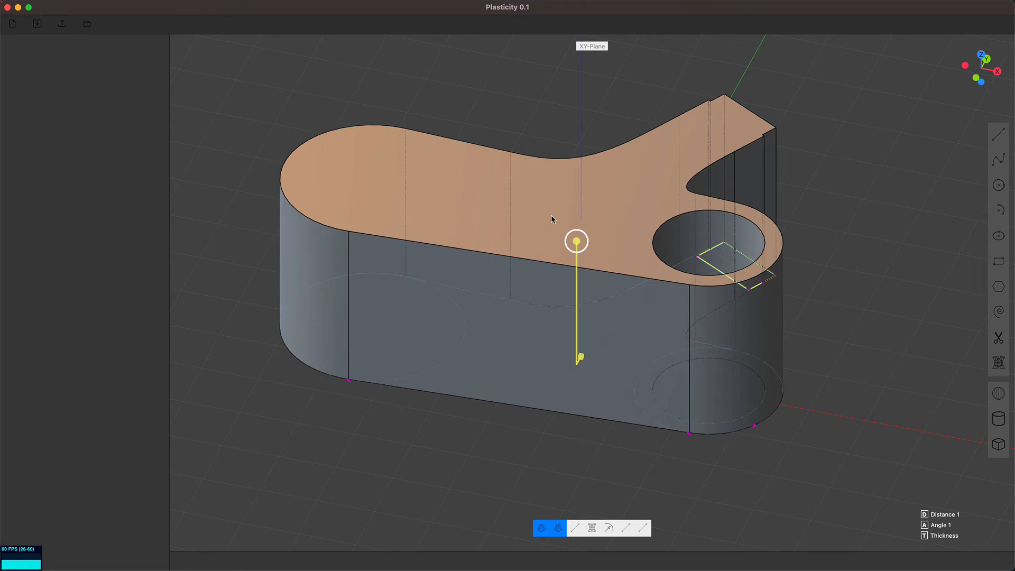
left_click(934, 444)
key("Return")
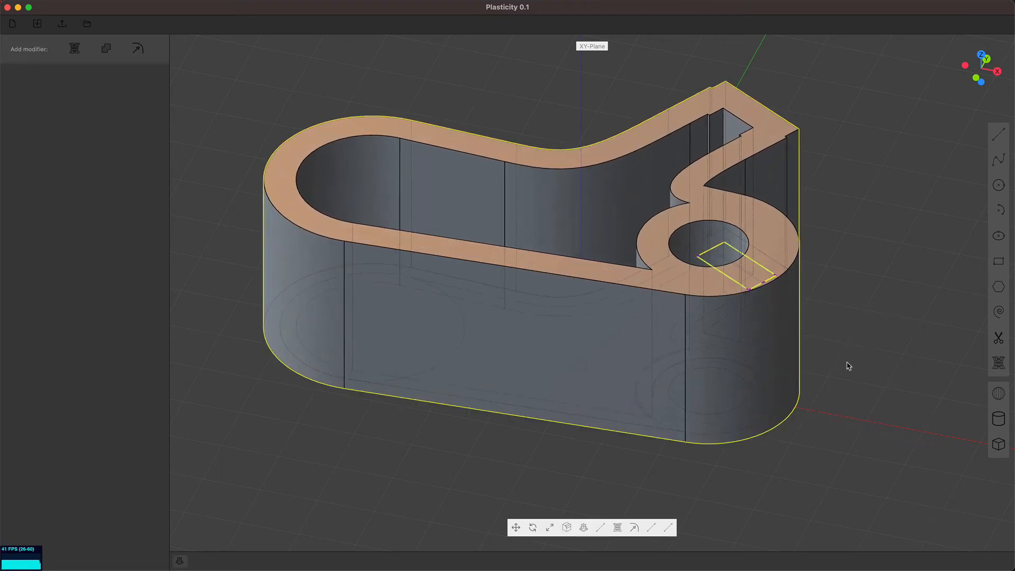
Undo the extrusion and the end rectangle, and delete the entire remaining linkage sketch.
middle_click_drag(848, 366, 851, 392)
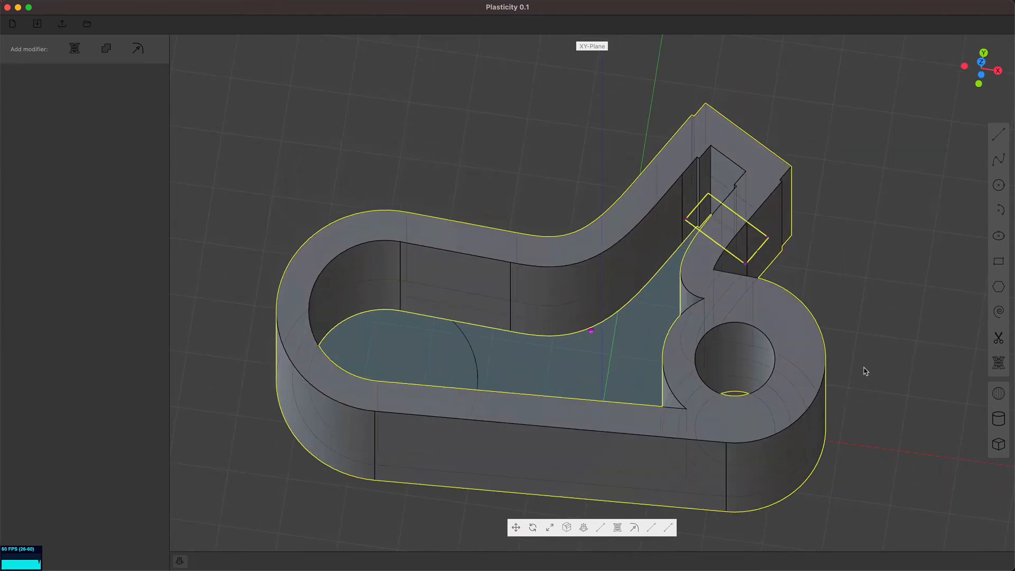
key("ctrl+z")
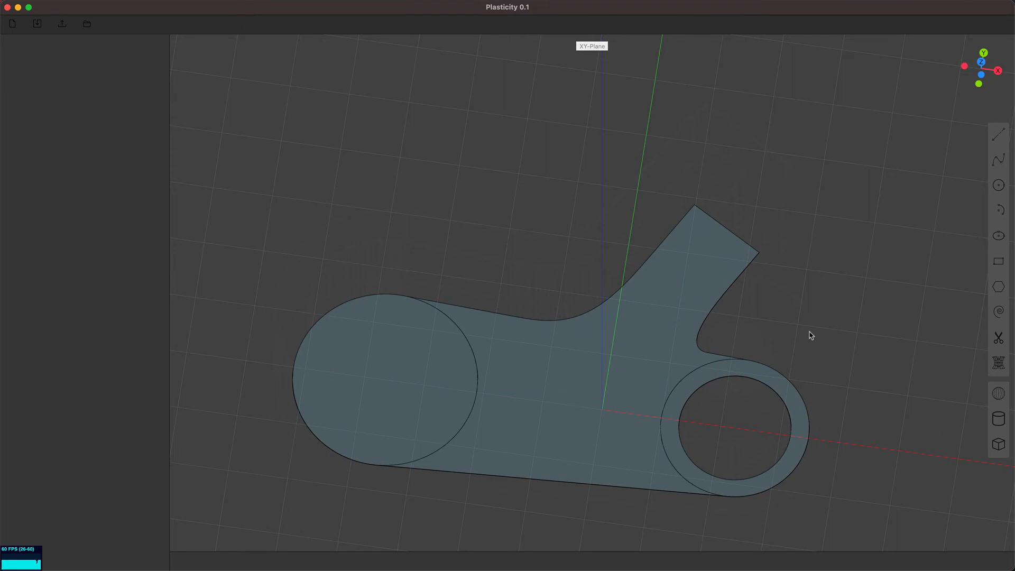
key("KP_7")
scroll(831, 373, "down", 6)
mouse_move(832, 368)
middle_mouse_down("shift")
mouse_move(831, 355)
mouse_move(835, 378)
middle_mouse_up("shift")
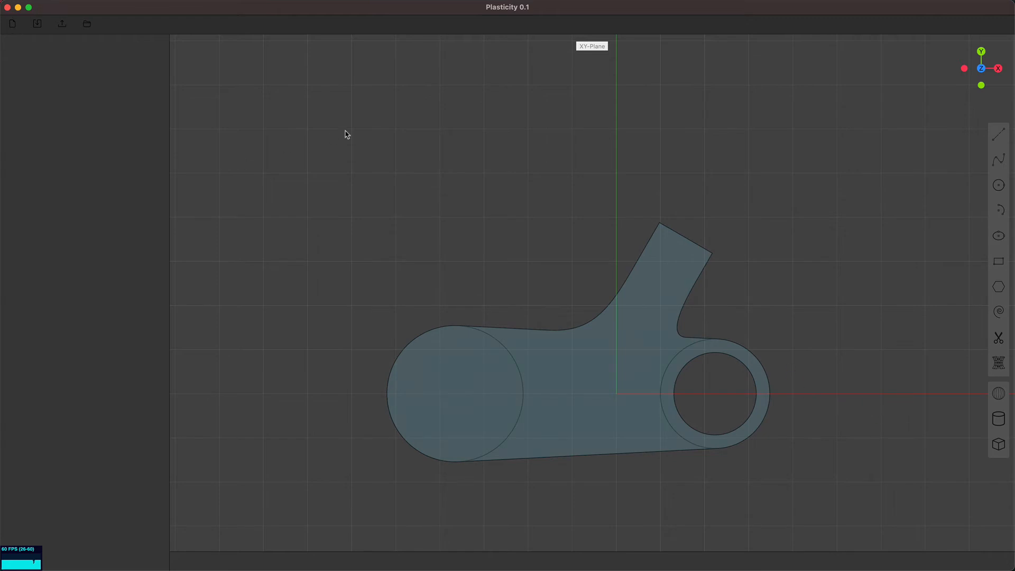
left_click_drag(345, 134, 863, 514)
key("Delete")
Create a corner box on the XY plane spanning the origin, with a height of about half its width.
middle_click_drag(866, 515, 817, 414)
left_click(1002, 450)
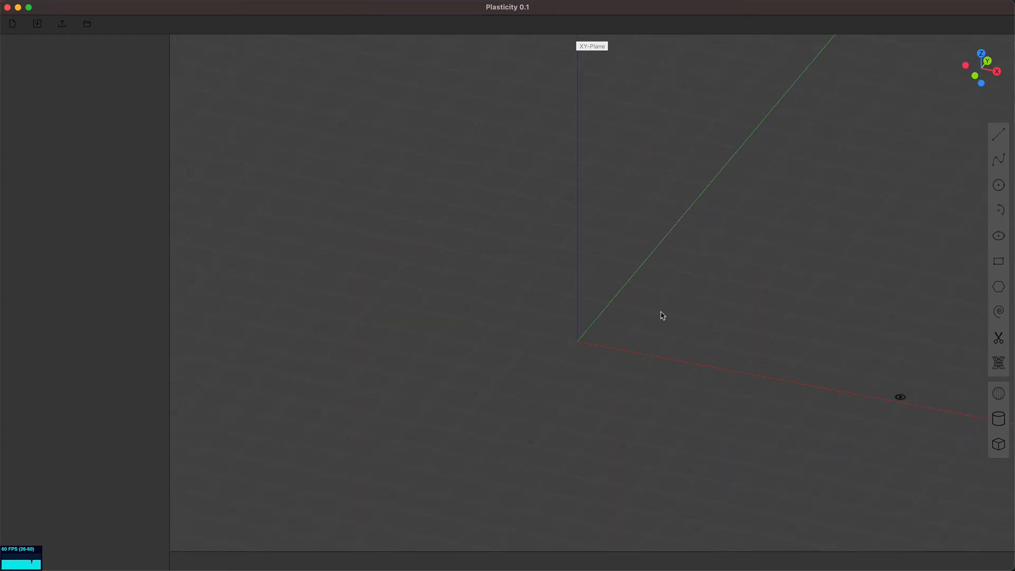
left_click(515, 254)
left_click(692, 462)
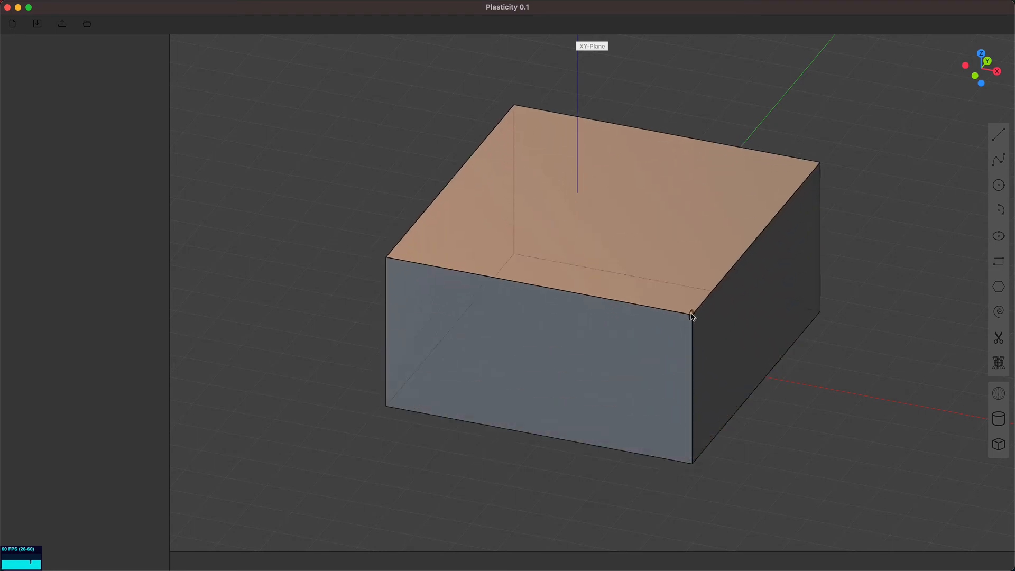
left_click(692, 323)
scroll(698, 360, "down", 3)
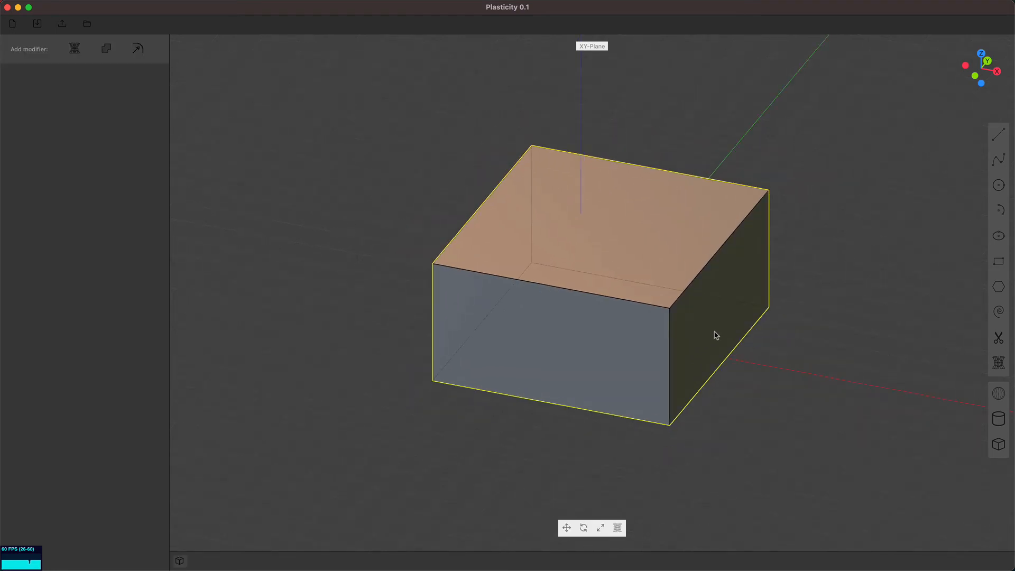
key("s")
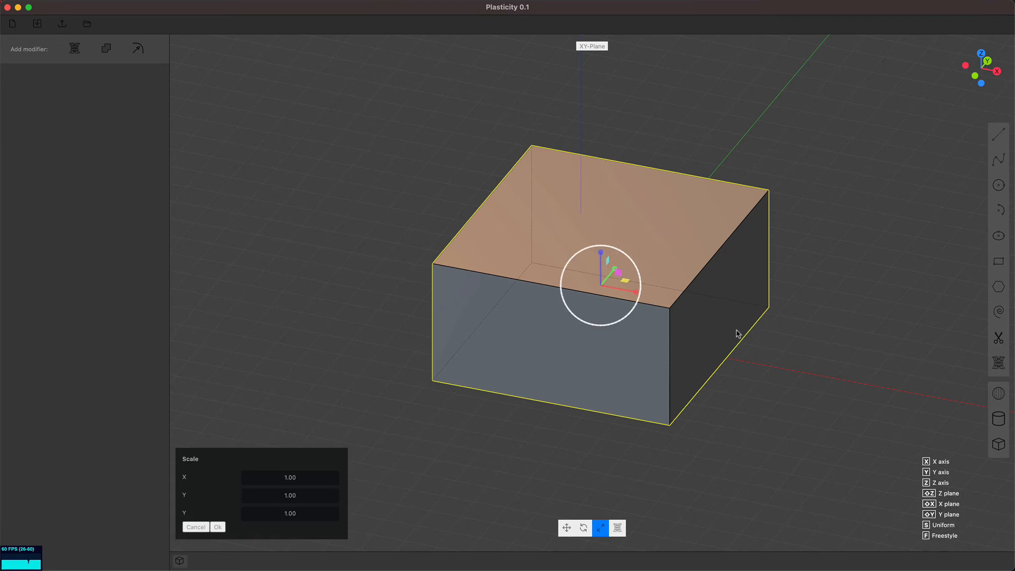
key("x")
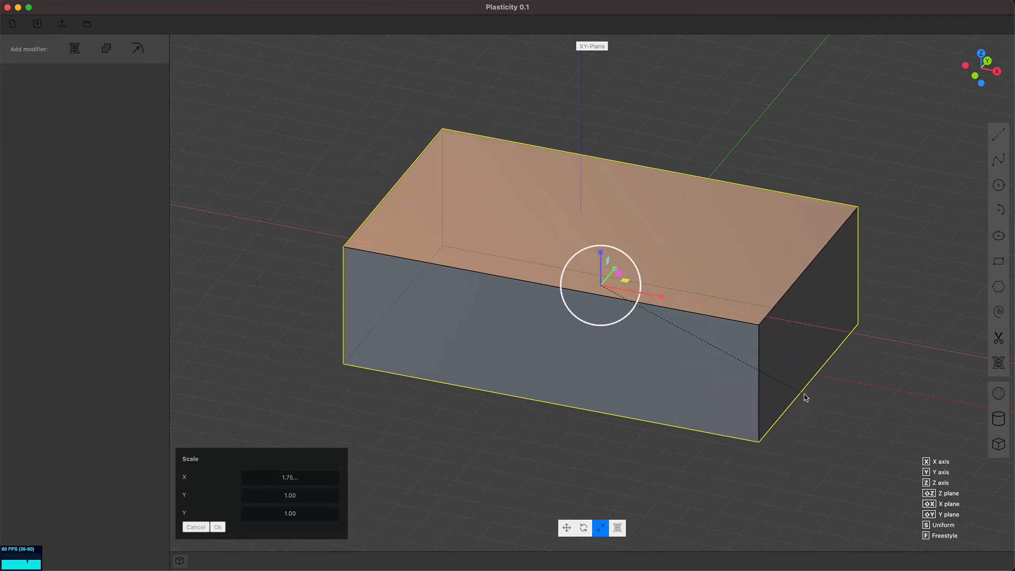
key("Escape")
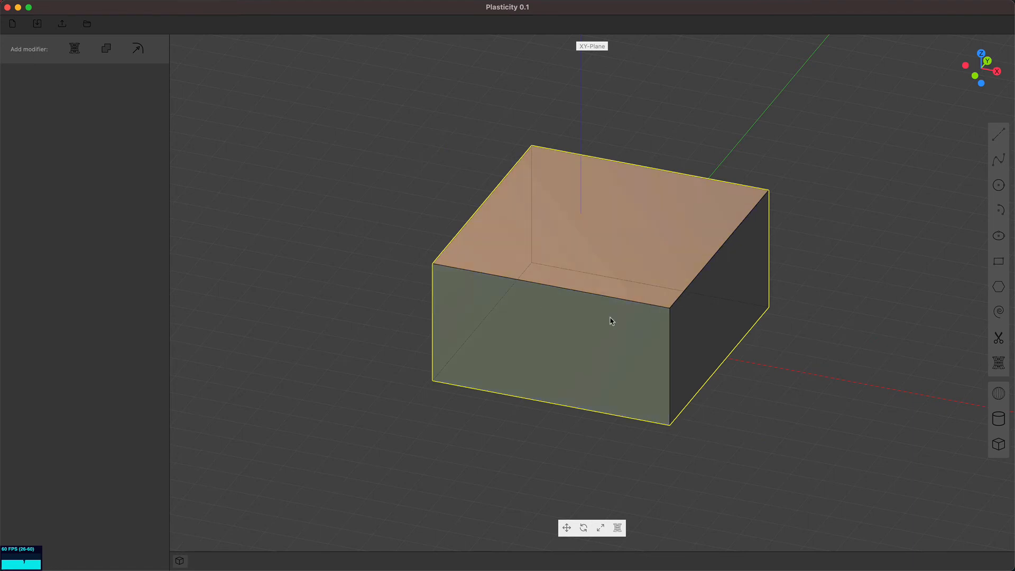
Lengthen the box along X with Freestyle scaling, anchored at its top front-left corner and referenced to its top front-right corner.
key("s")
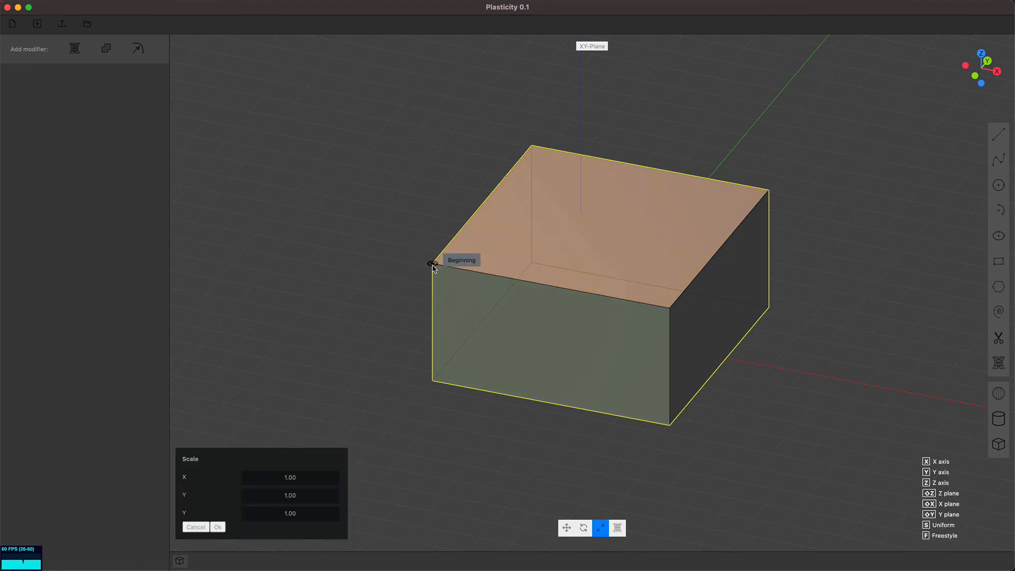
left_click(432, 264)
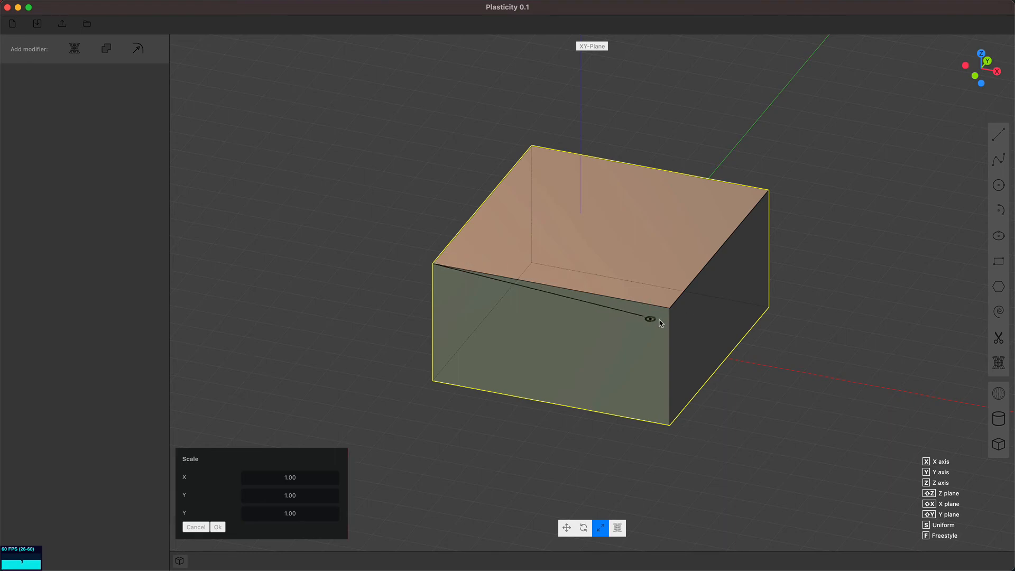
left_click(670, 308)
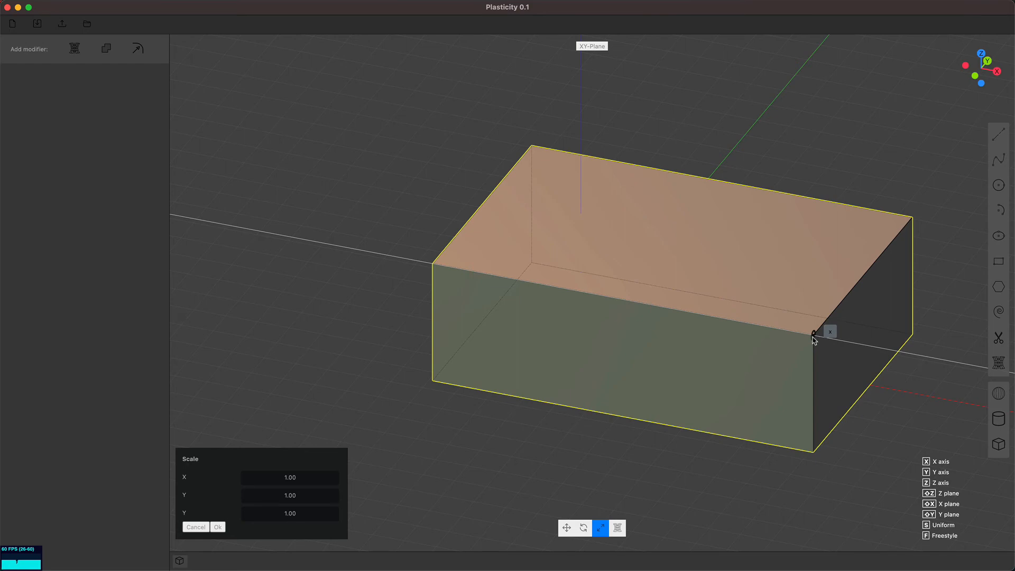
left_click(813, 336)
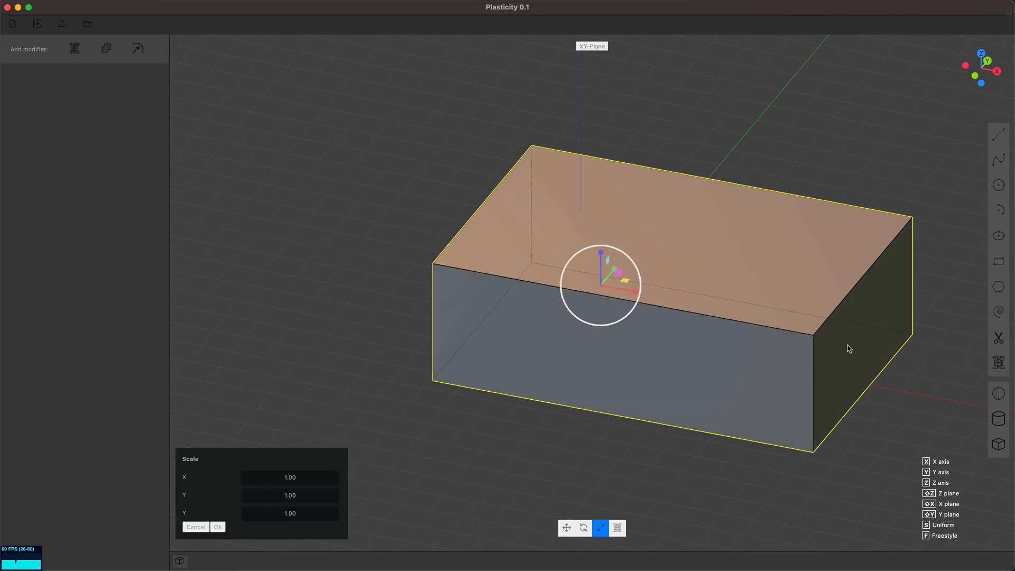
Scale the box further by about 1.49 in Z, 0.88 in X and 0.97 in Y.
key("z")
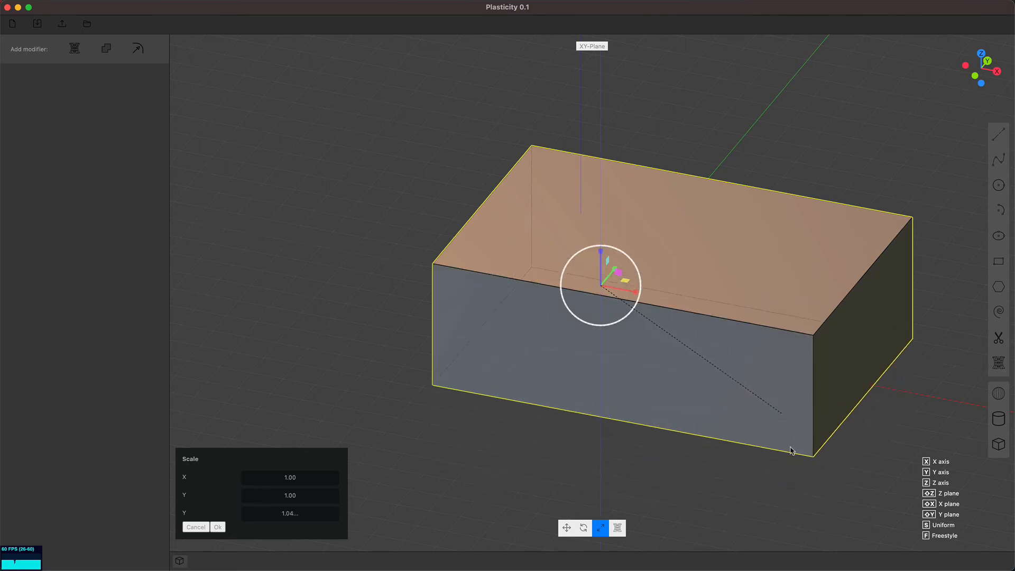
key("x")
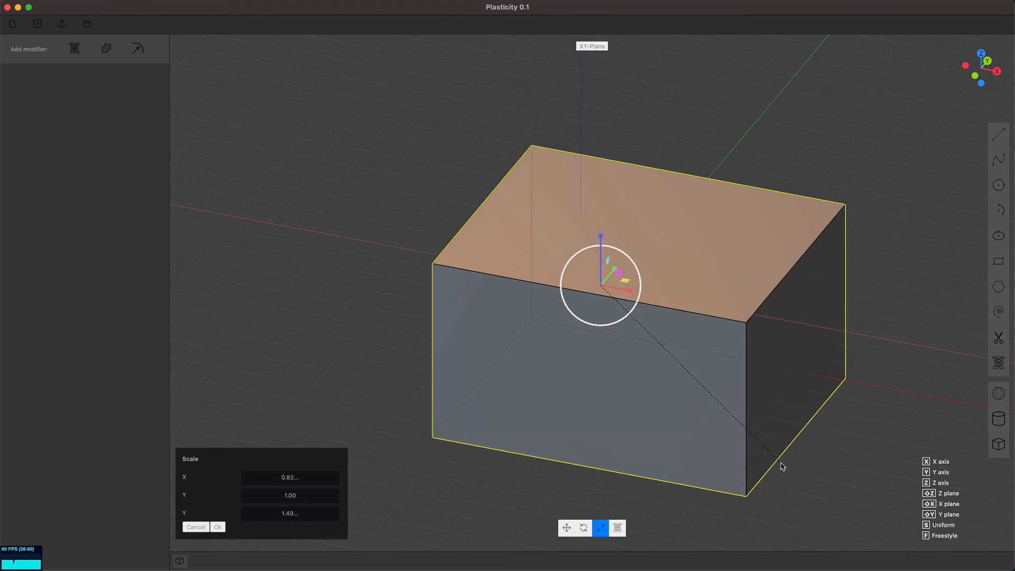
key("y")
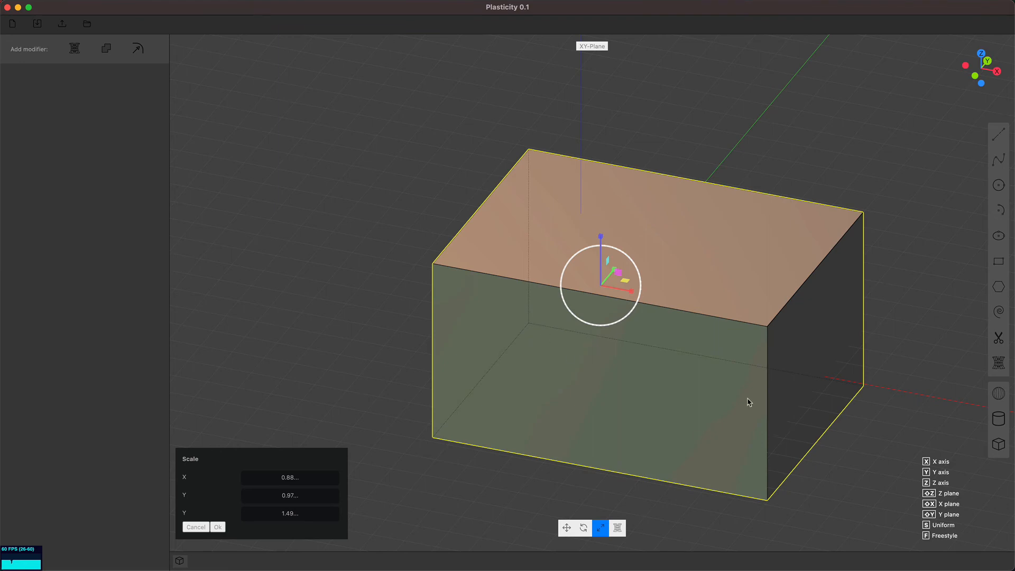
left_click(881, 424)
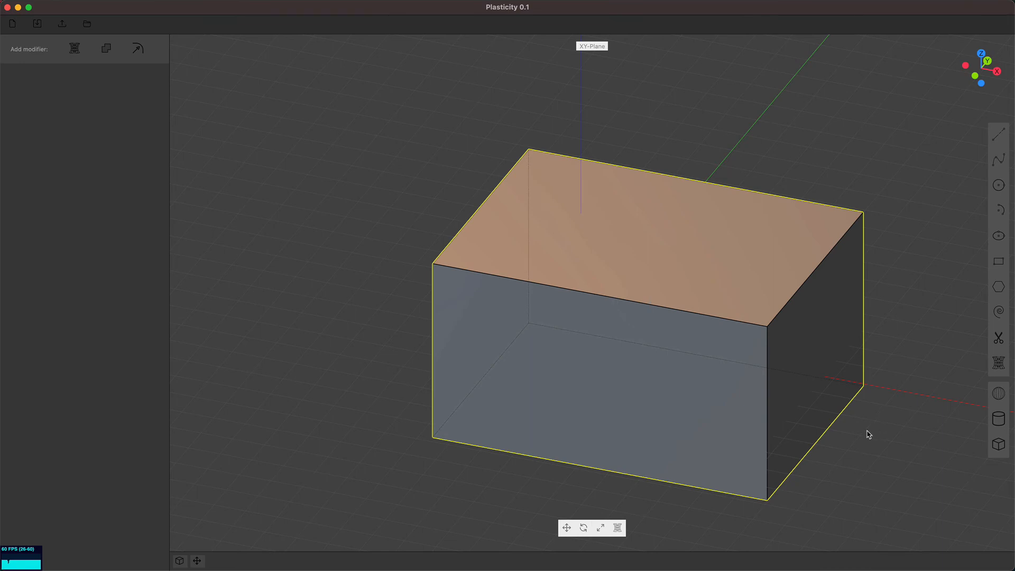
Try a Freestyle rotation of the box about its front-right vertical edge.
key("r")
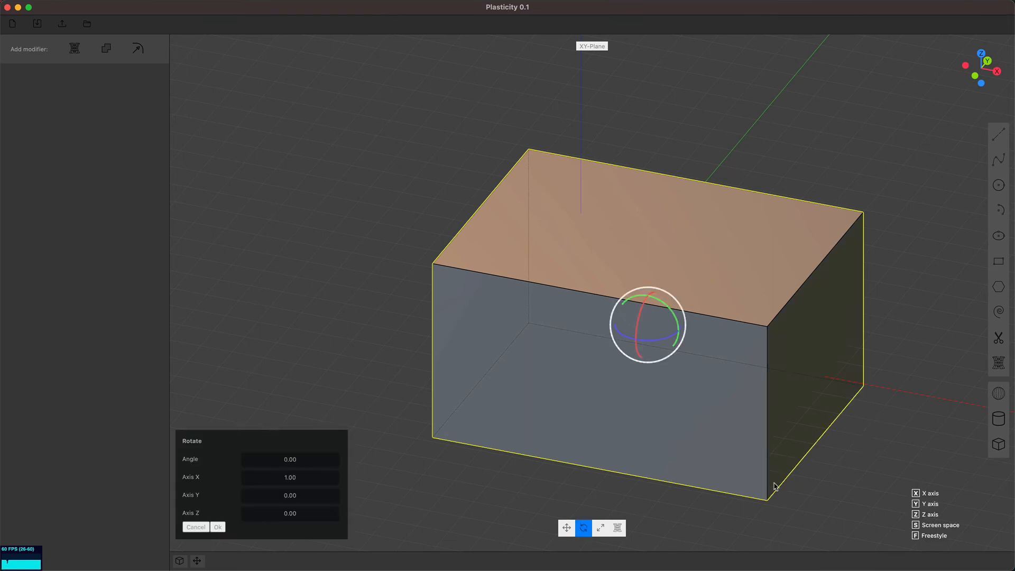
key("f")
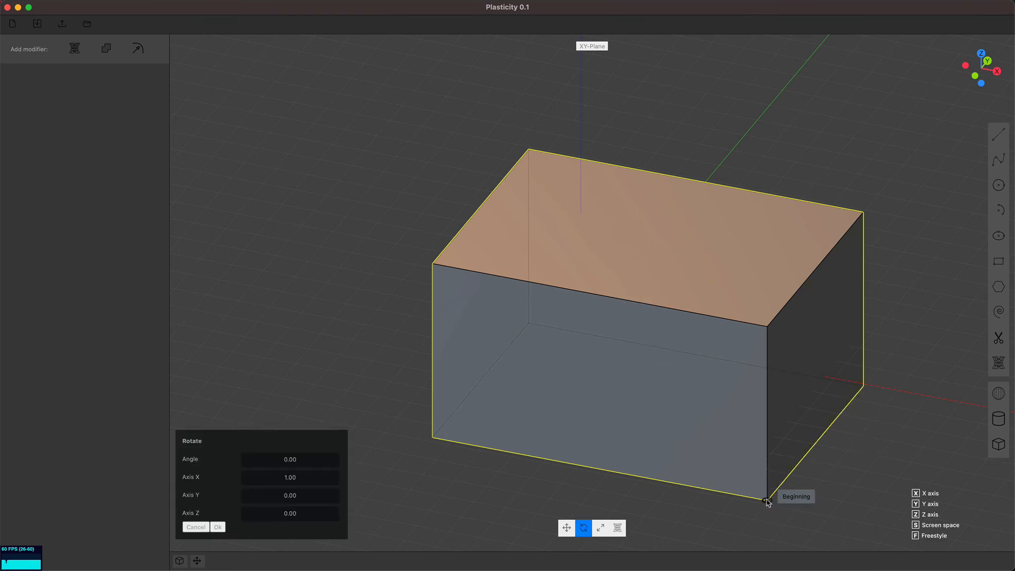
left_click(767, 500)
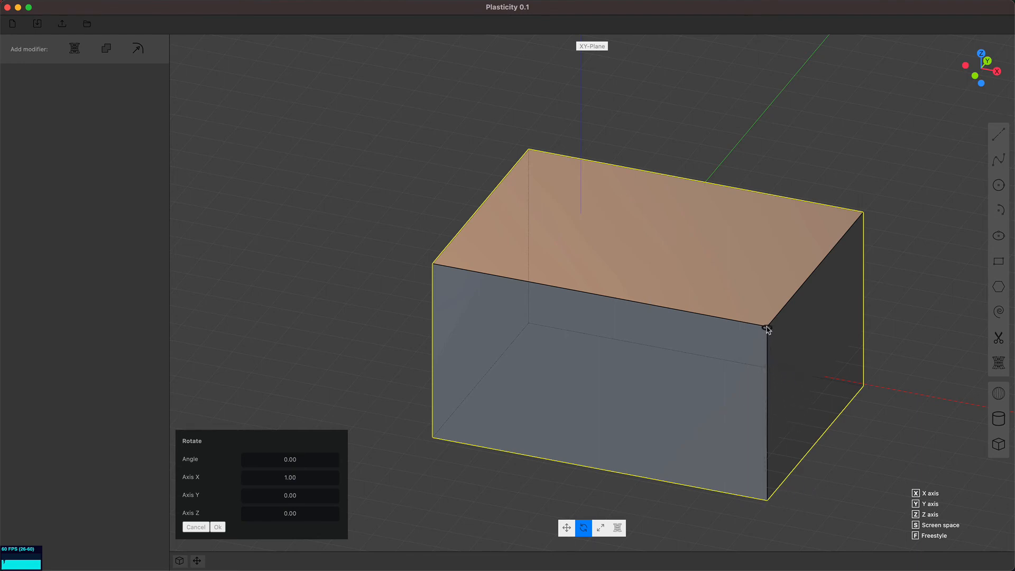
left_click(773, 330)
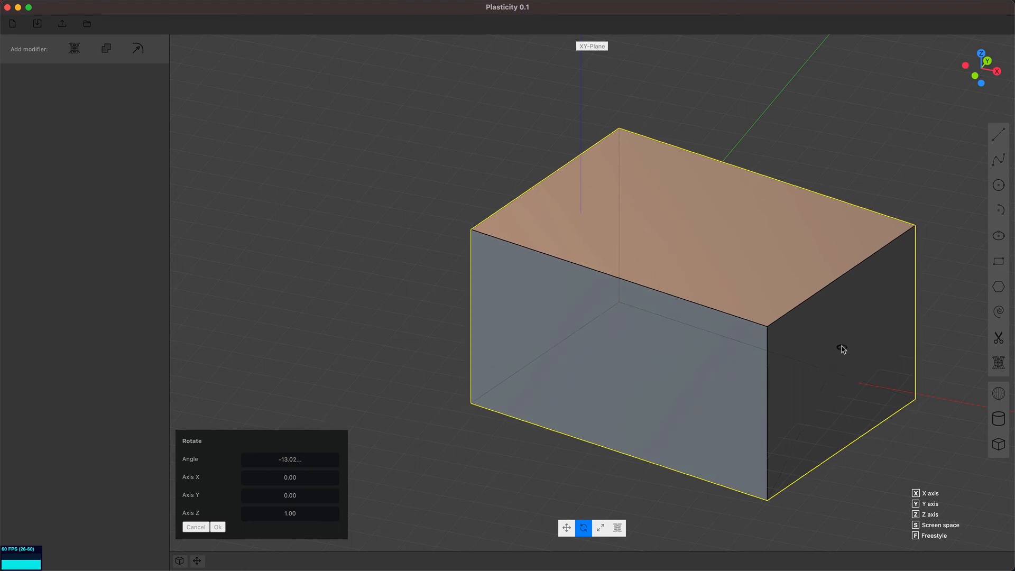
key("Escape")
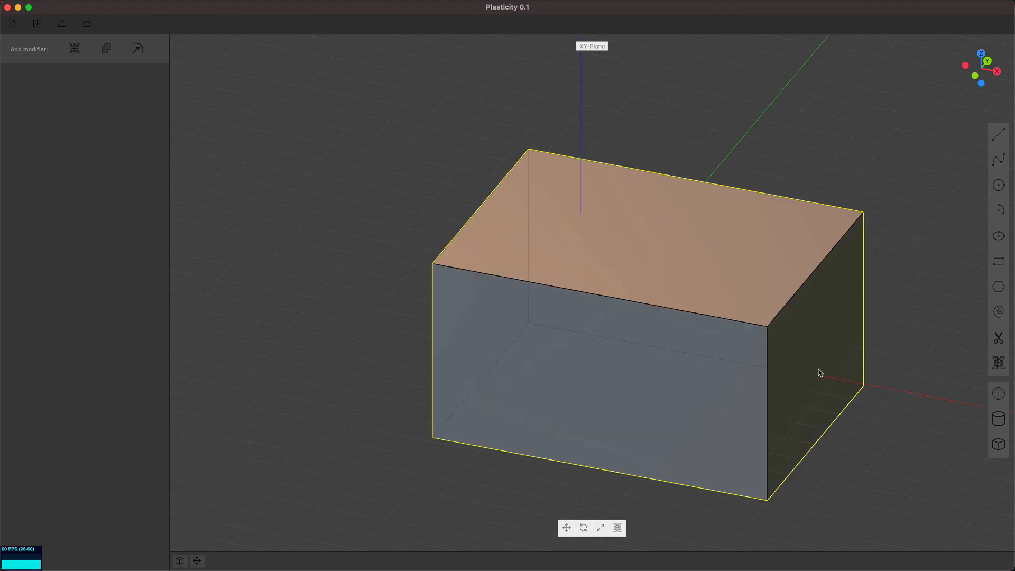
Move the box with Freestyle so that its top front-right corner snaps onto the origin.
key("g")
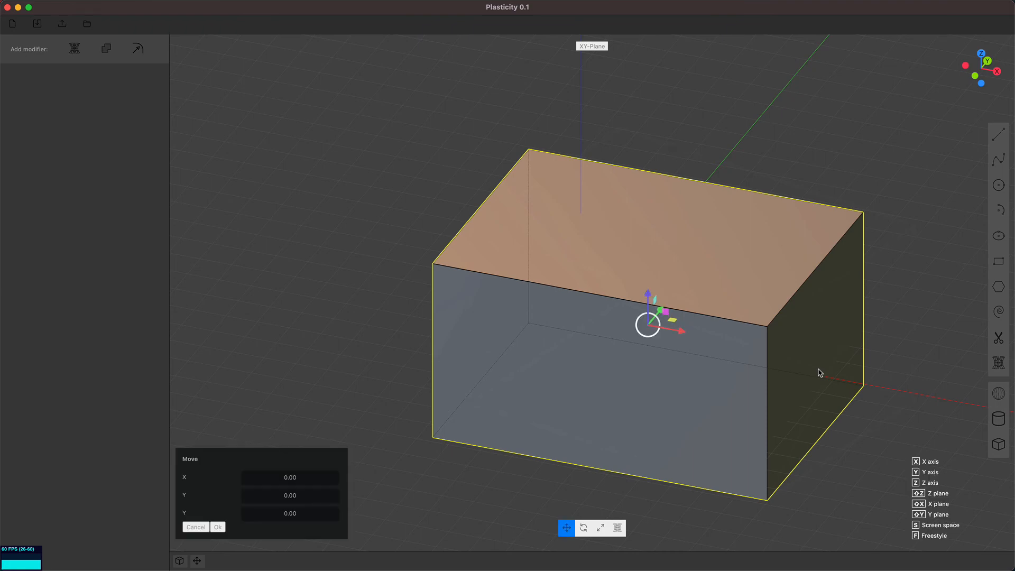
key("f")
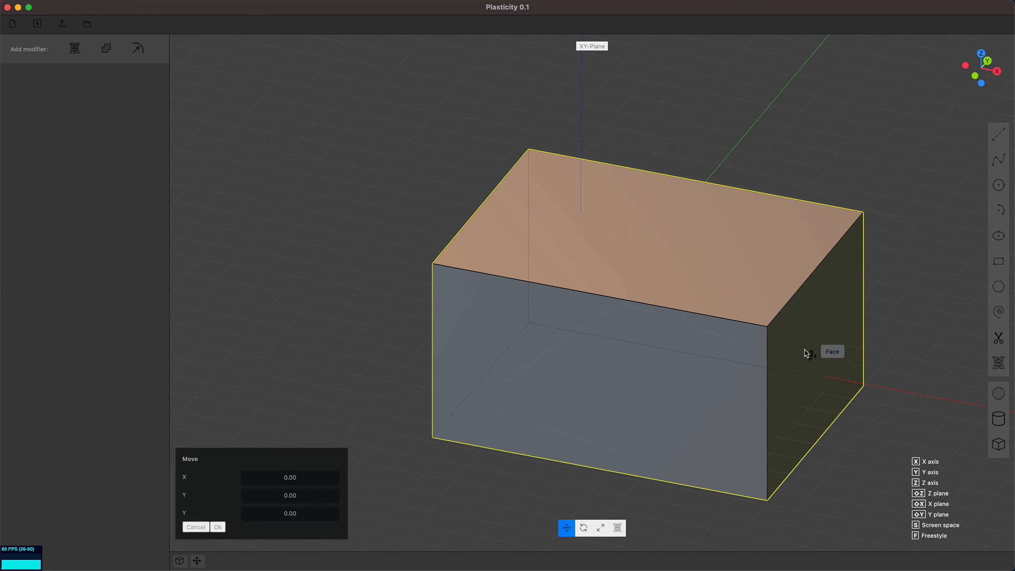
left_click(766, 328)
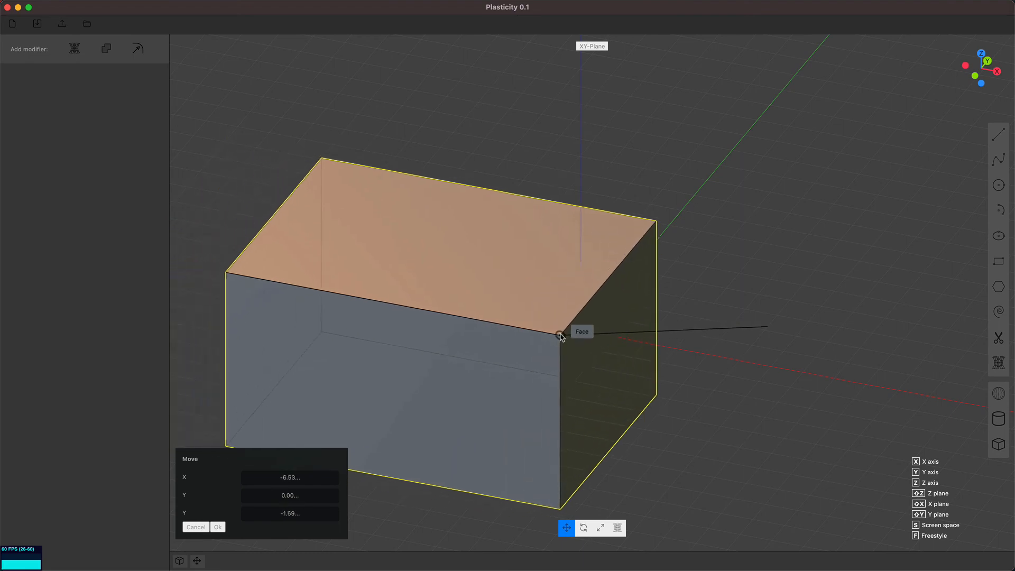
left_click(581, 332)
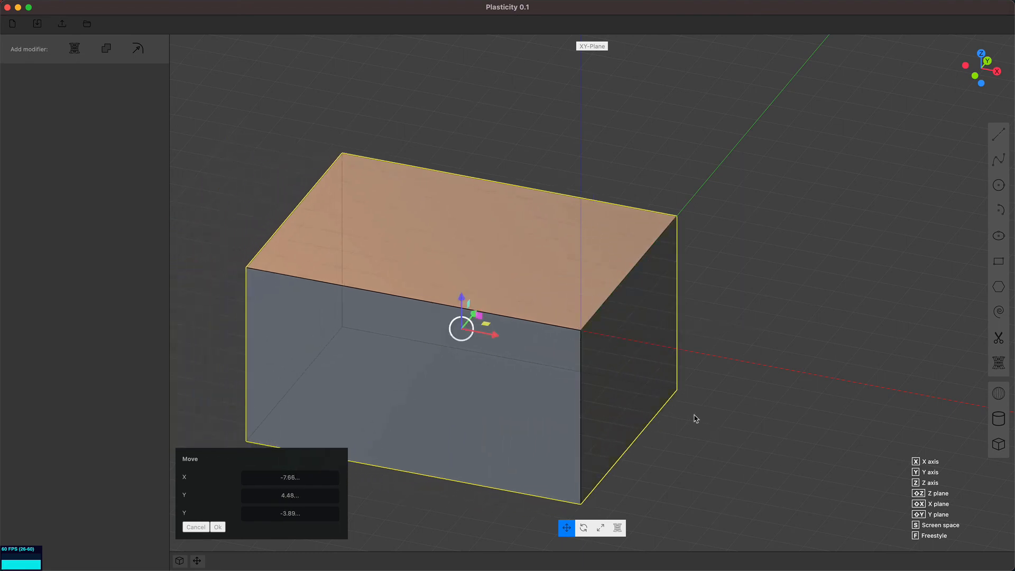
middle_click_drag(695, 418, 668, 408)
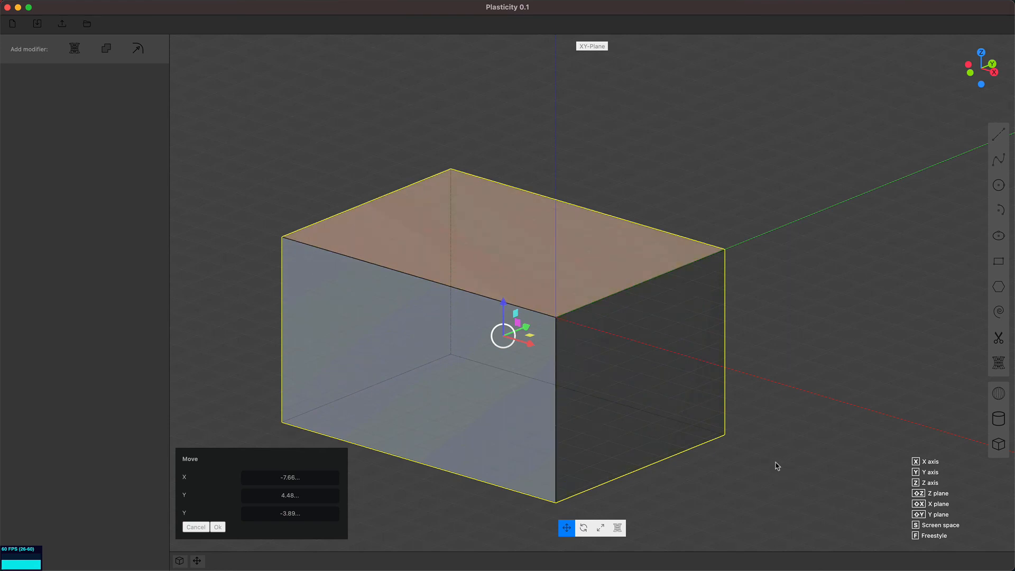
key("g")
key("Escape")
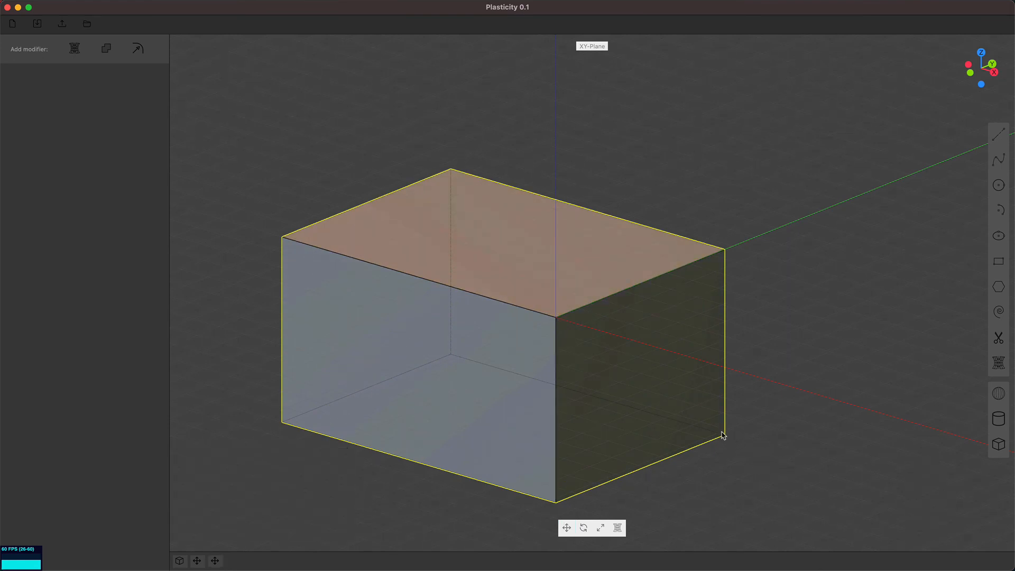
Move the box with Freestyle from its bottom back-right corner so that this corner sits on the origin.
key("g")
key("f")
left_click(725, 433)
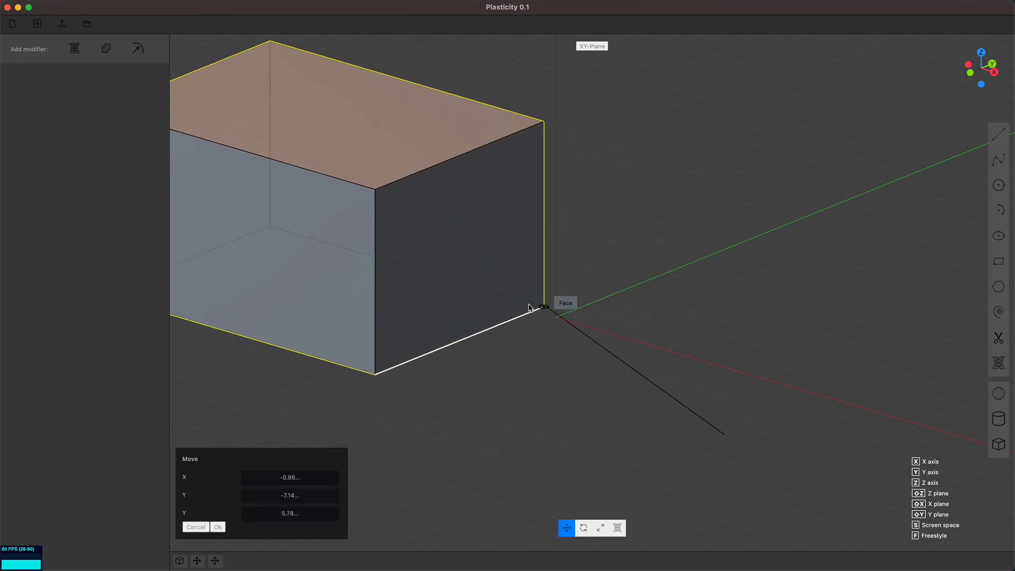
left_click(555, 319)
middle_click_drag(573, 340, 511, 425)
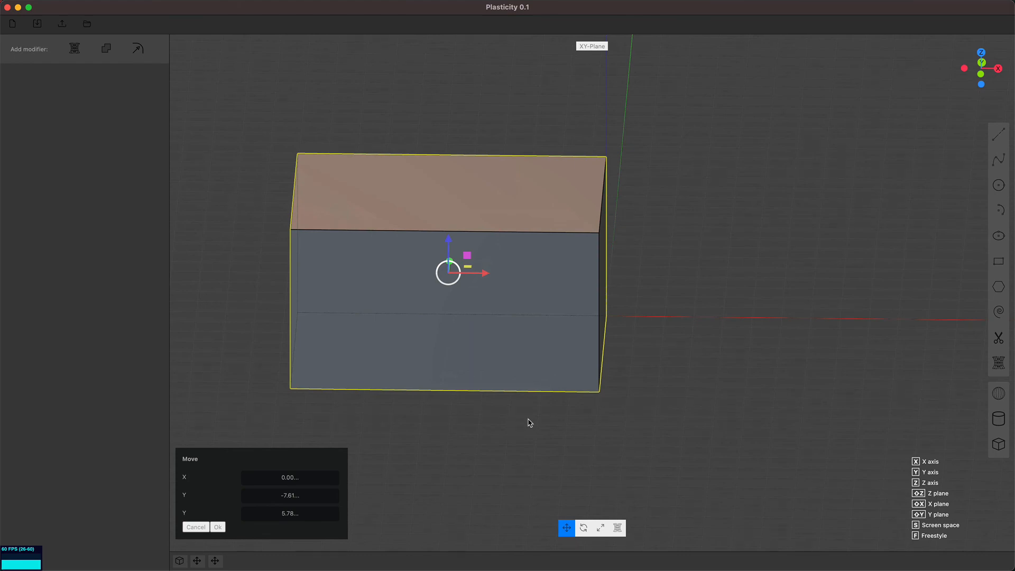
key("Return")
Raise the box by about 1.00 along Z, and return its bottom back-right corner onto the origin with a Freestyle move.
key("g")
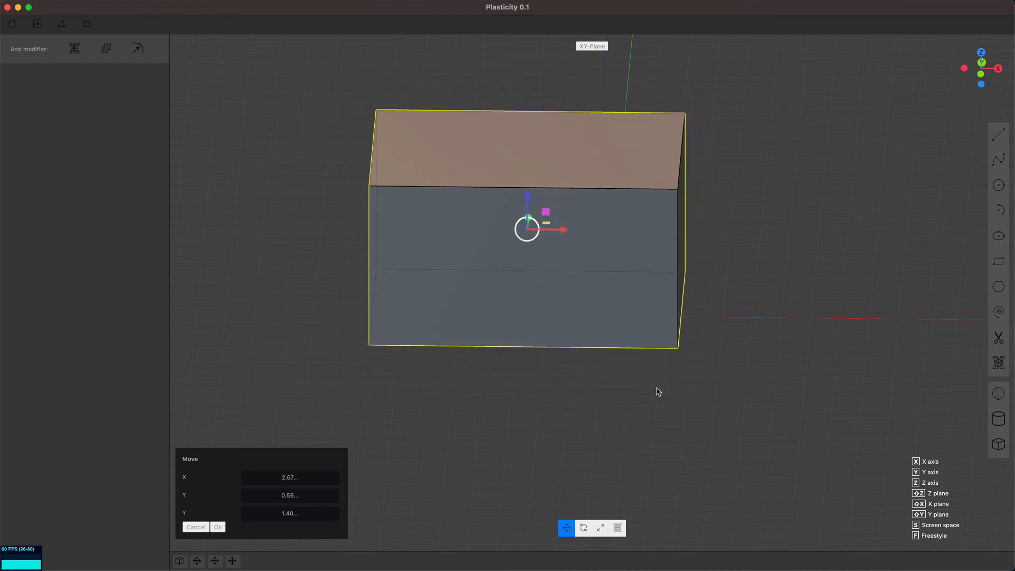
key("z")
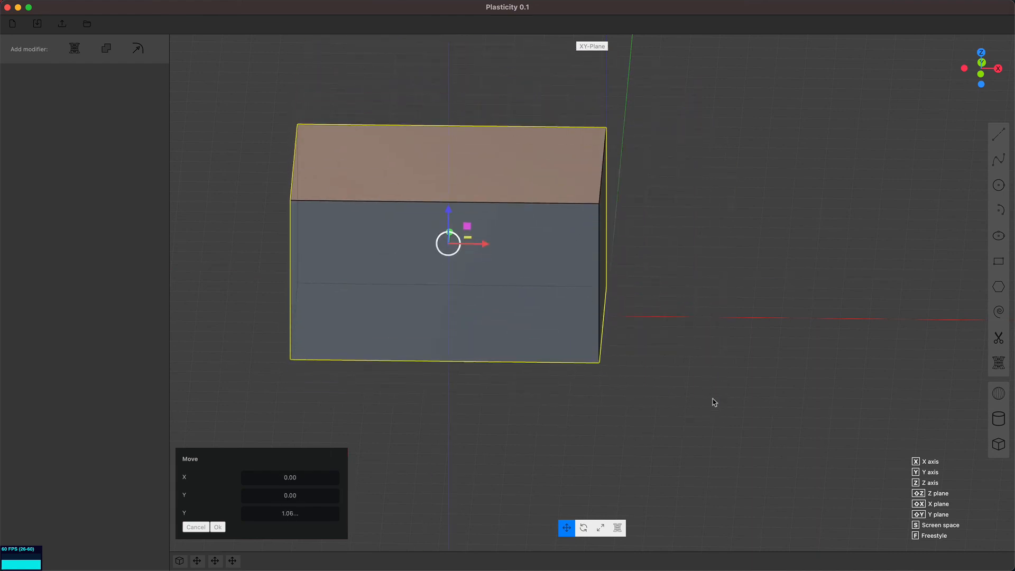
left_click(712, 401)
middle_click_drag(606, 421, 694, 445)
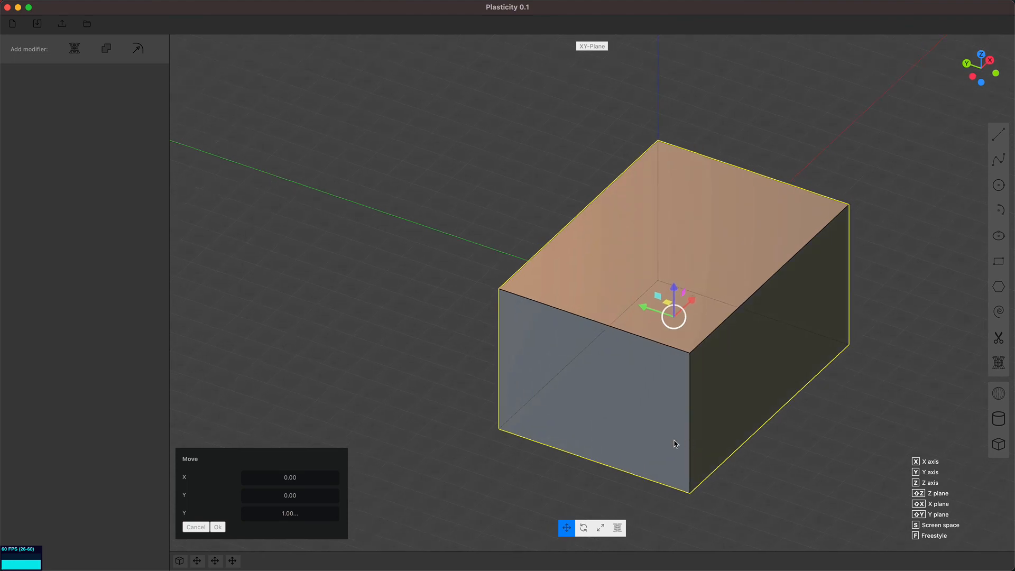
middle_click_drag(502, 393, 630, 364)
key("Return")
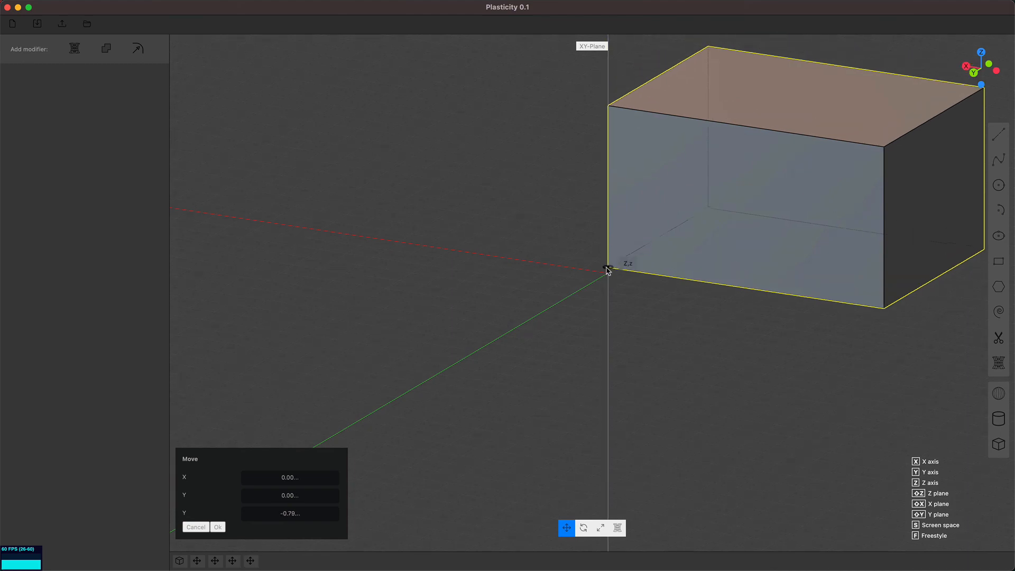
left_click(607, 274)
middle_click_drag(608, 298, 657, 462)
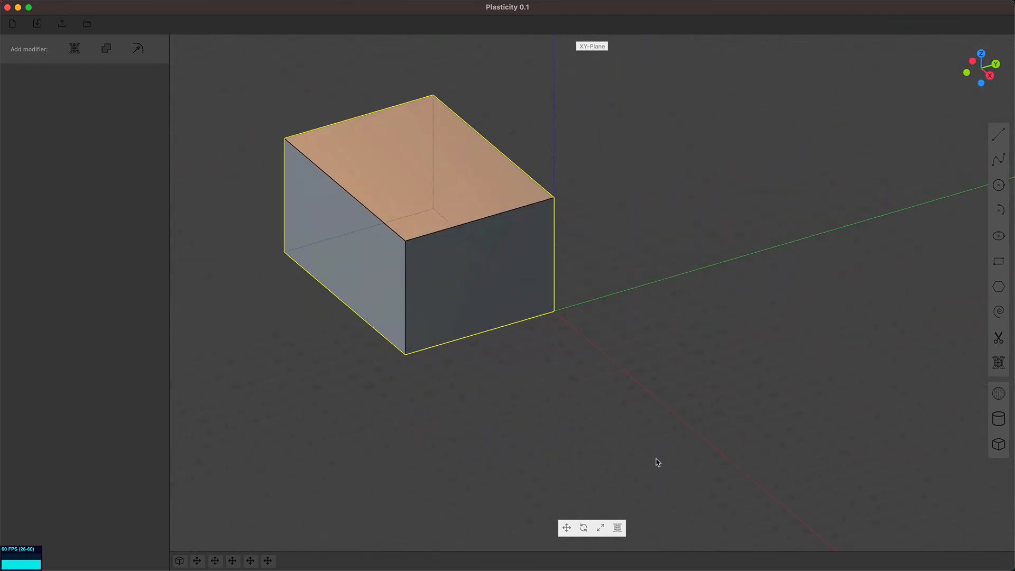